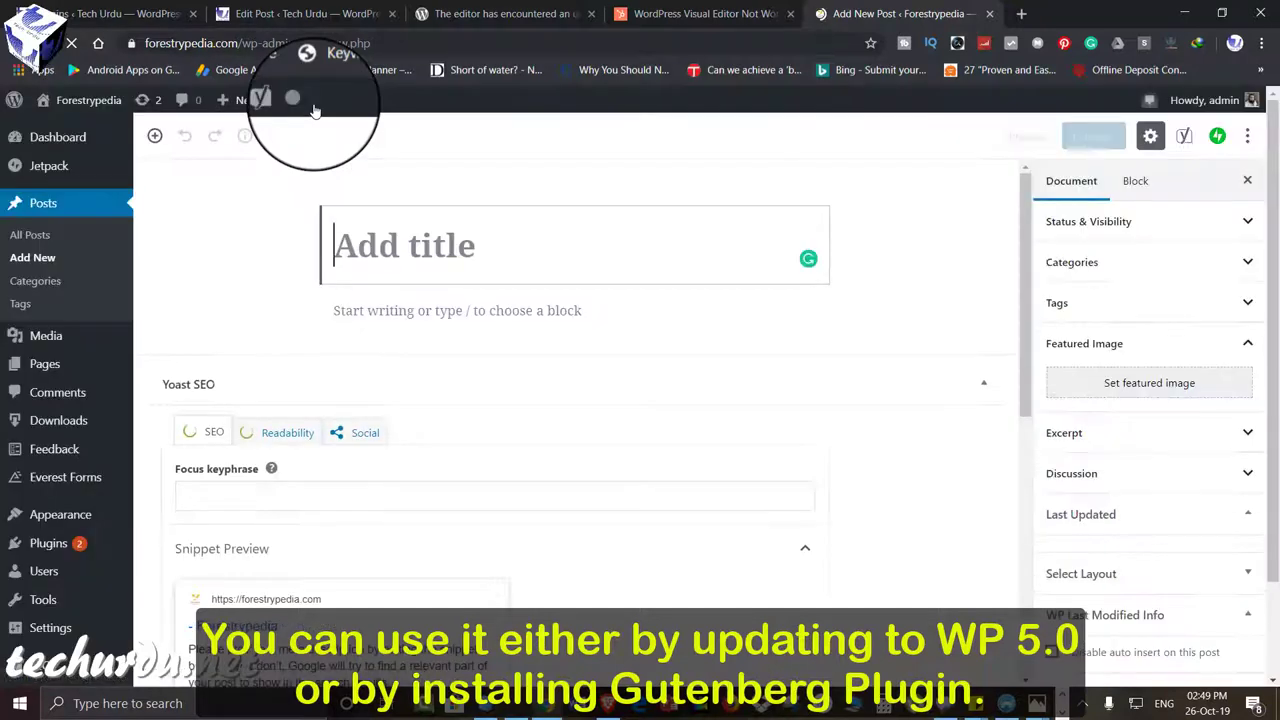
Check the block editor on the Forestrypedia site and try to open a new post on the Tech Urdu site
{"action": "left_click", "coordinate": [393, 310]}
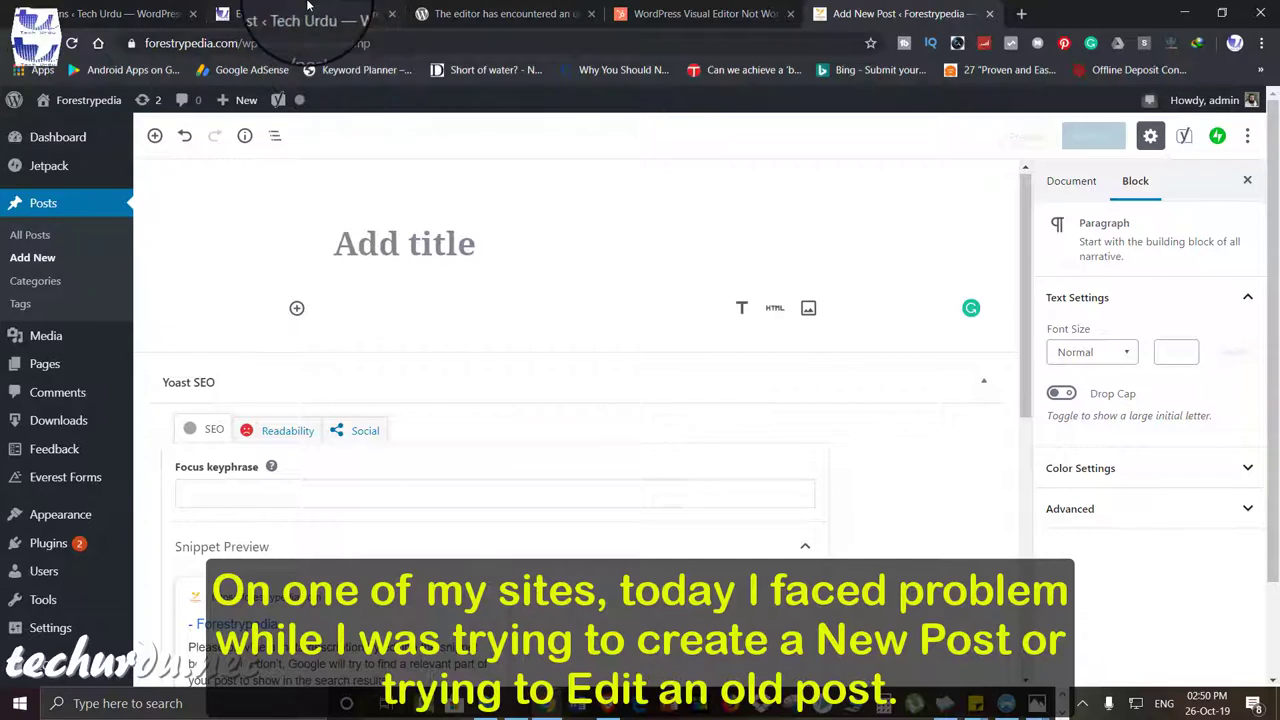
{"action": "left_click", "coordinate": [308, 14]}
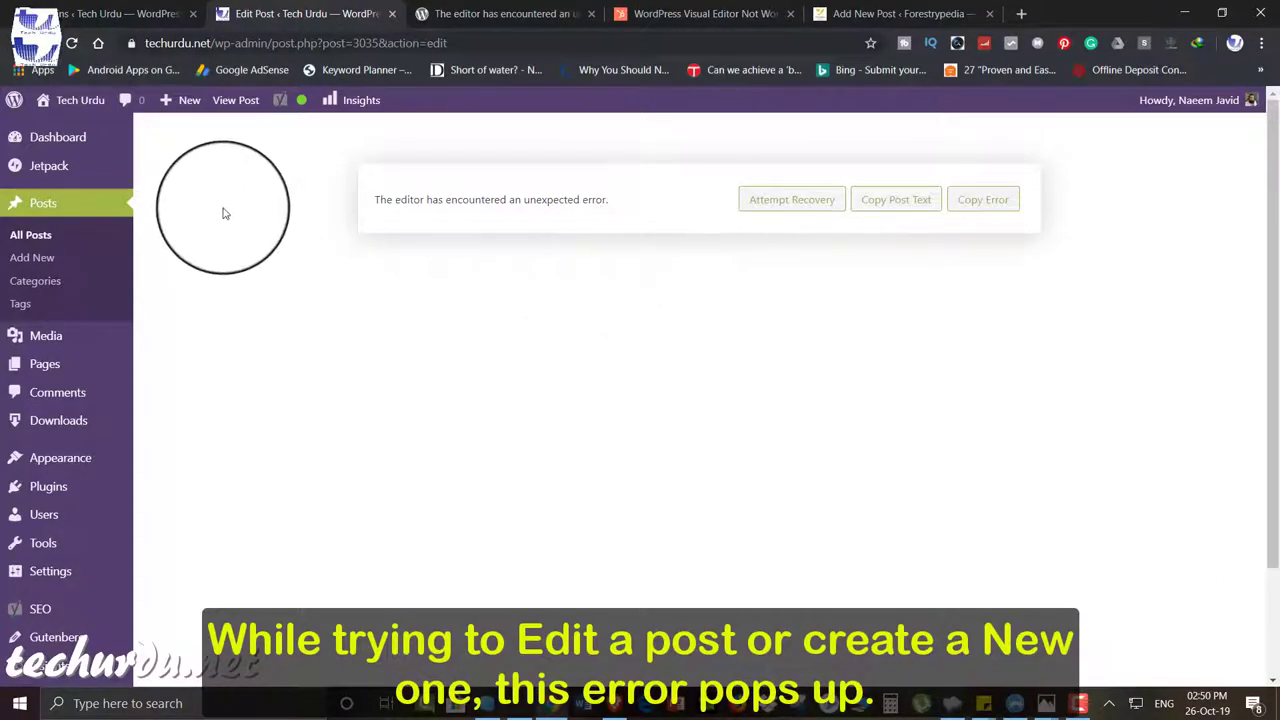
{"action": "left_click", "coordinate": [187, 102]}
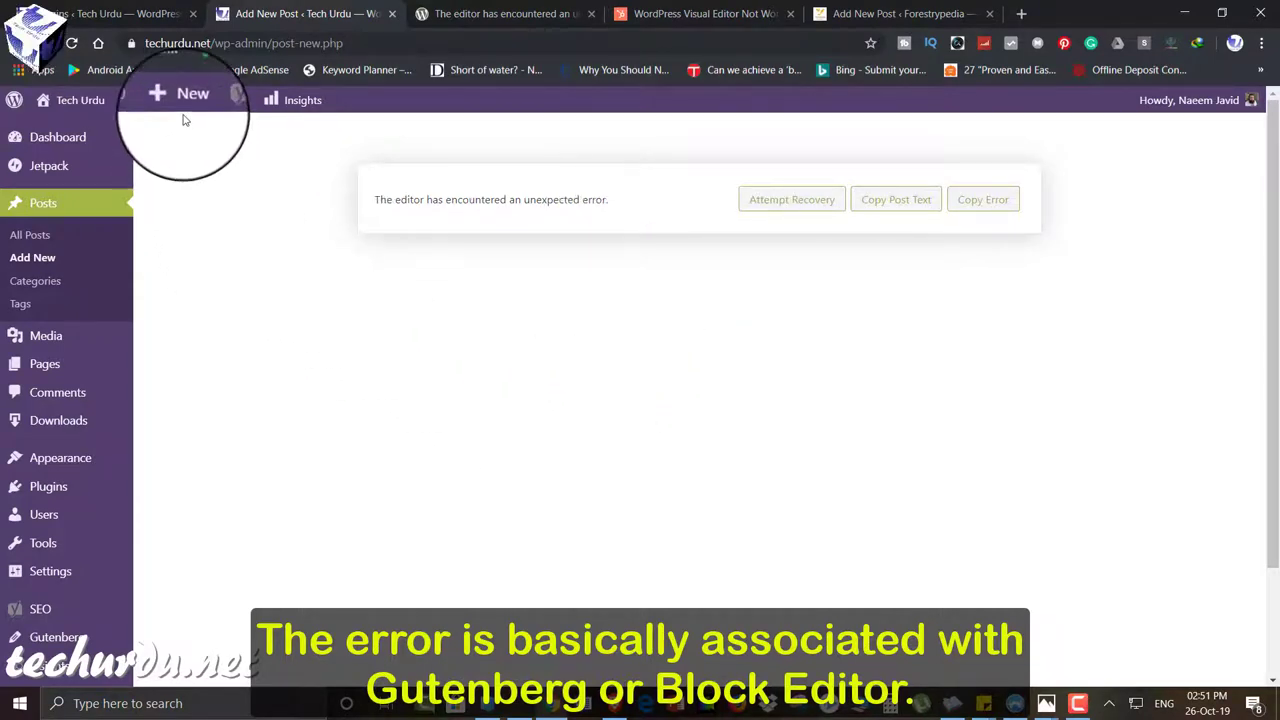
{"action": "mouse_move", "coordinate": [168, 110]}
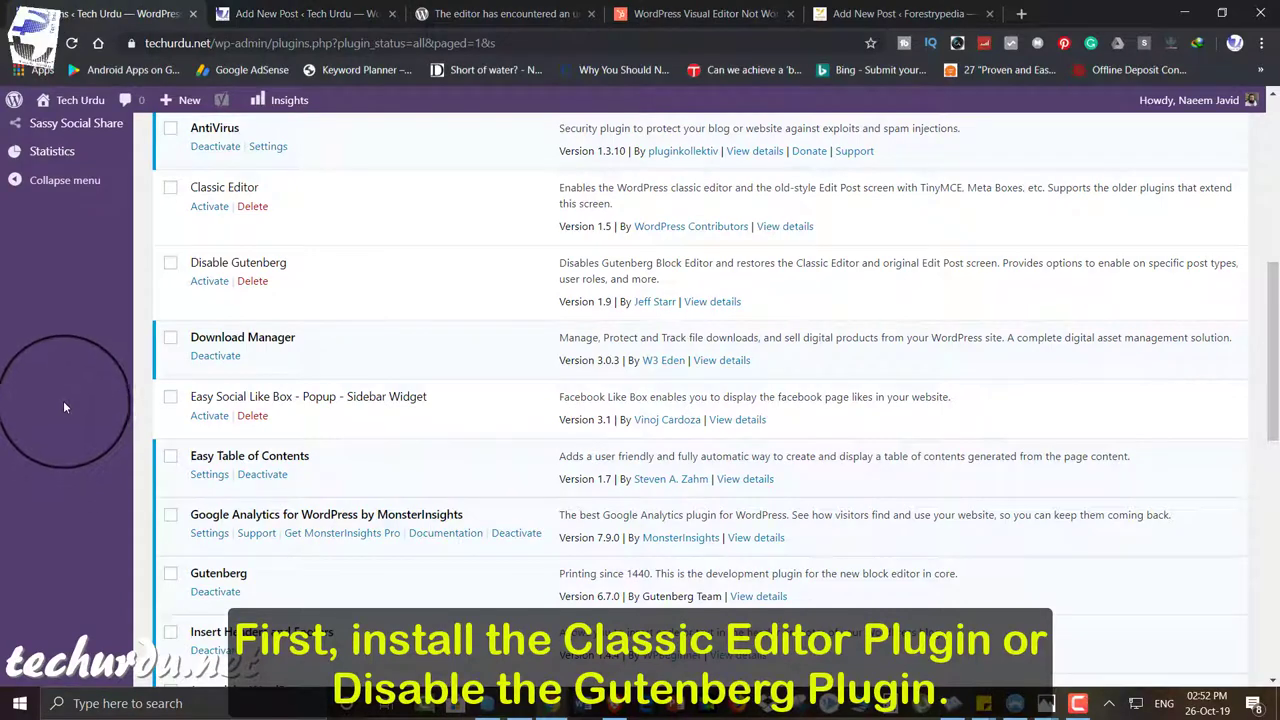
Activate the Classic Editor plugin among the installed plugins of the Tech Urdu site
{"action": "scroll", "coordinate": [417, 300], "scroll_direction": "up", "scroll_amount": 3}
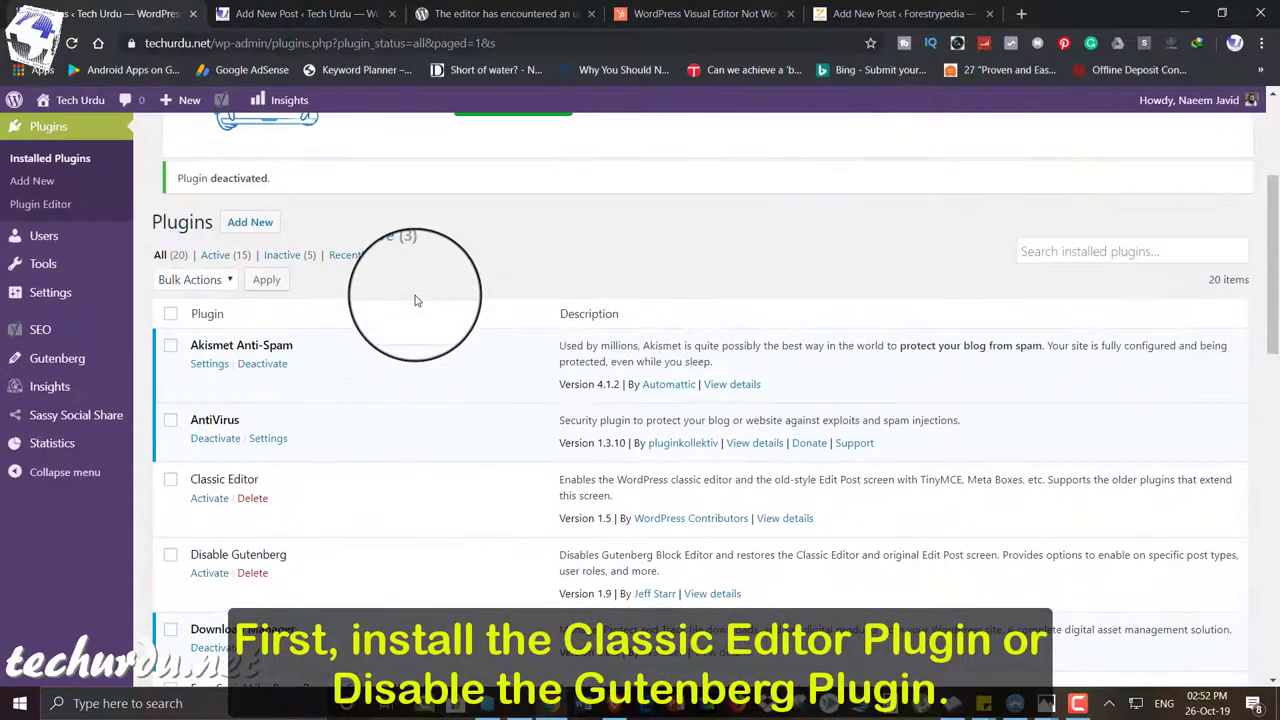
{"action": "scroll", "coordinate": [417, 300], "scroll_direction": "up", "scroll_amount": 1}
{"action": "scroll", "coordinate": [417, 300], "scroll_direction": "down", "scroll_amount": 1}
{"action": "scroll", "coordinate": [417, 300], "scroll_direction": "down", "scroll_amount": 2}
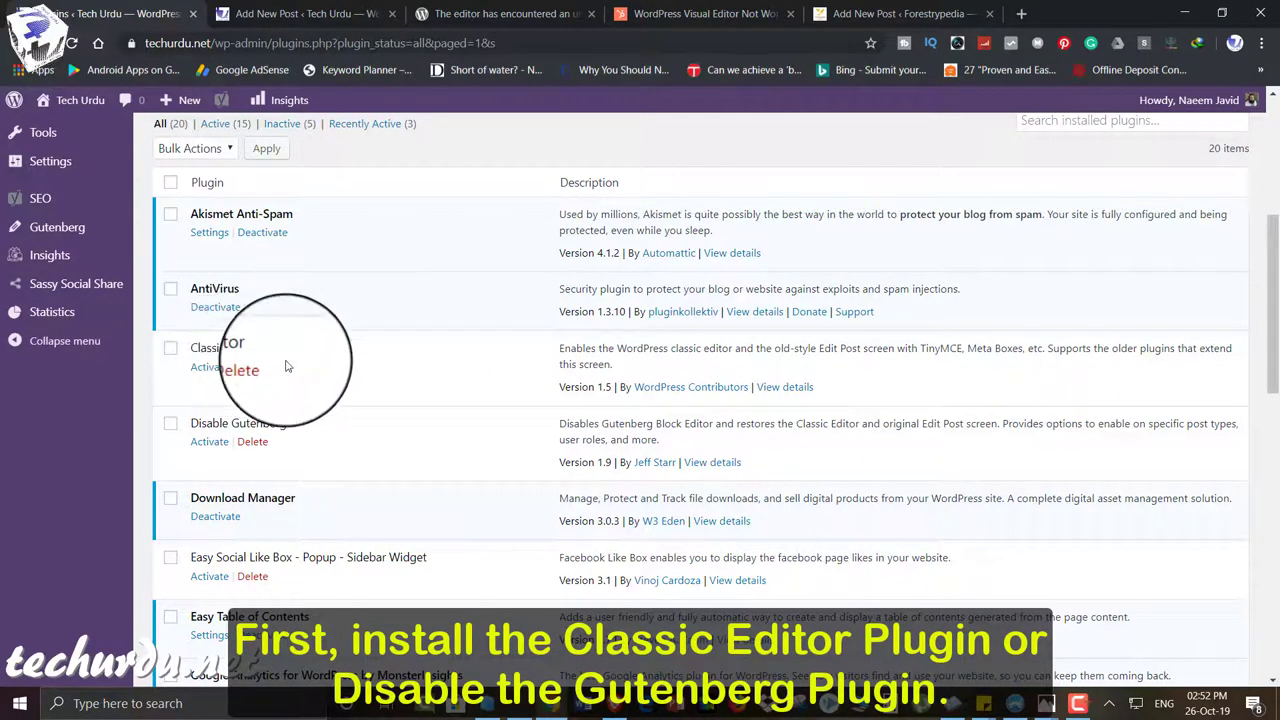
{"action": "scroll", "coordinate": [232, 370], "scroll_direction": "down", "scroll_amount": 1}
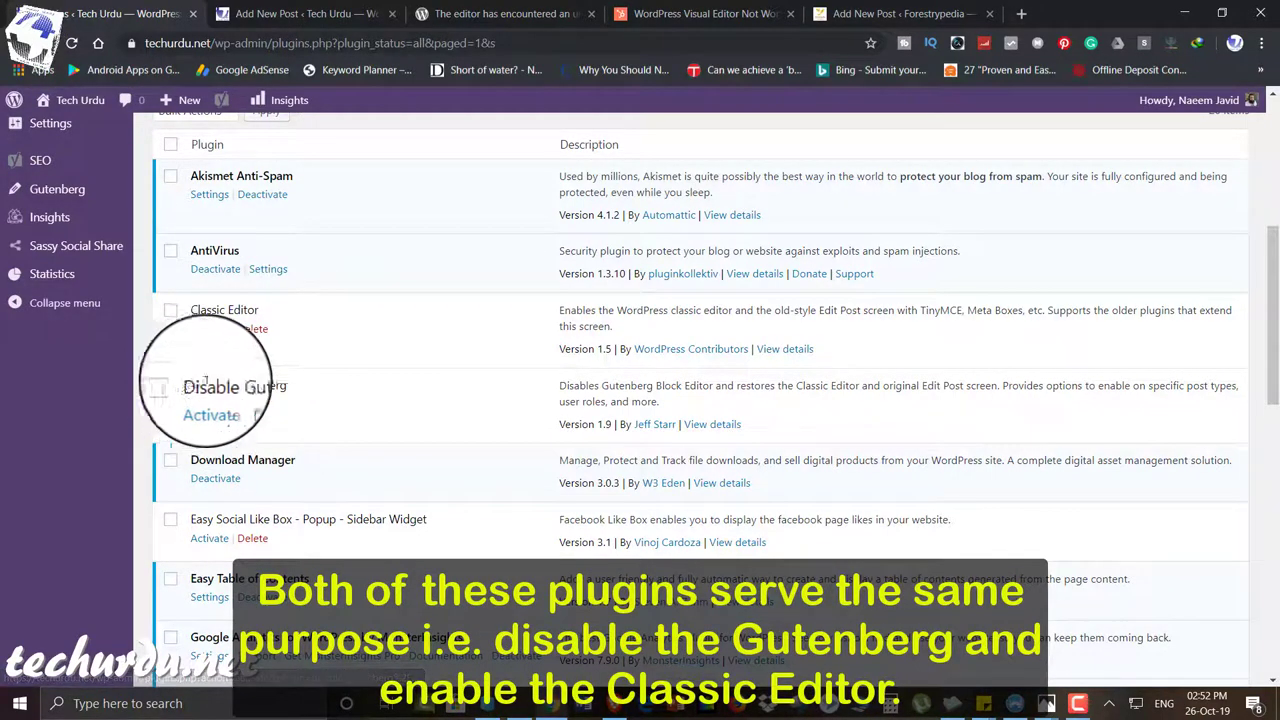
{"action": "left_click", "coordinate": [905, 14]}
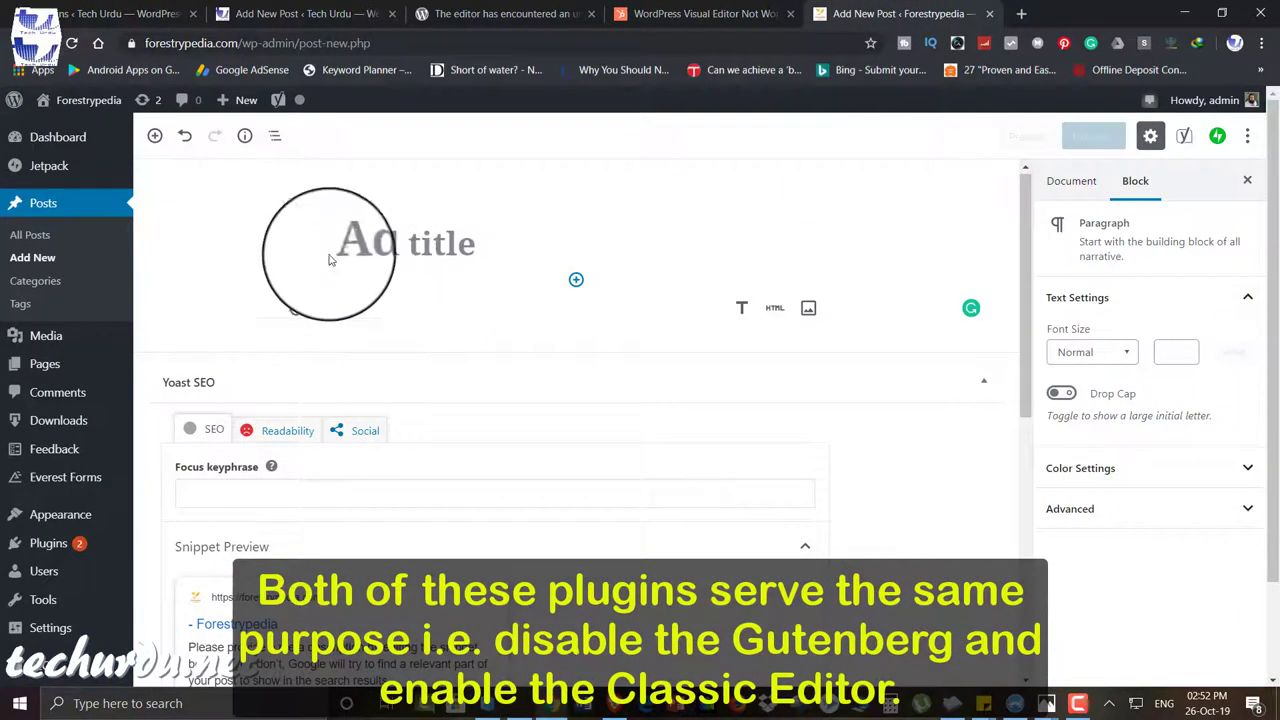
{"action": "left_click", "coordinate": [290, 14]}
{"action": "left_click", "coordinate": [120, 14]}
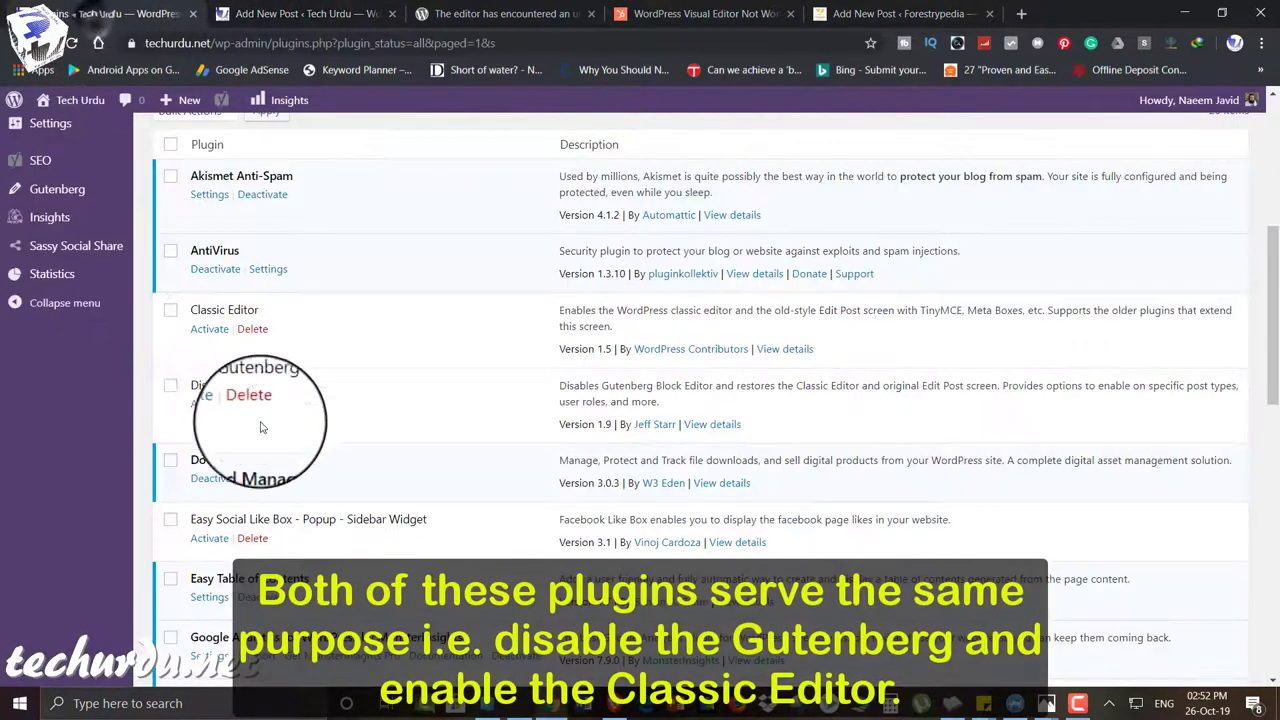
{"action": "left_click", "coordinate": [208, 334]}
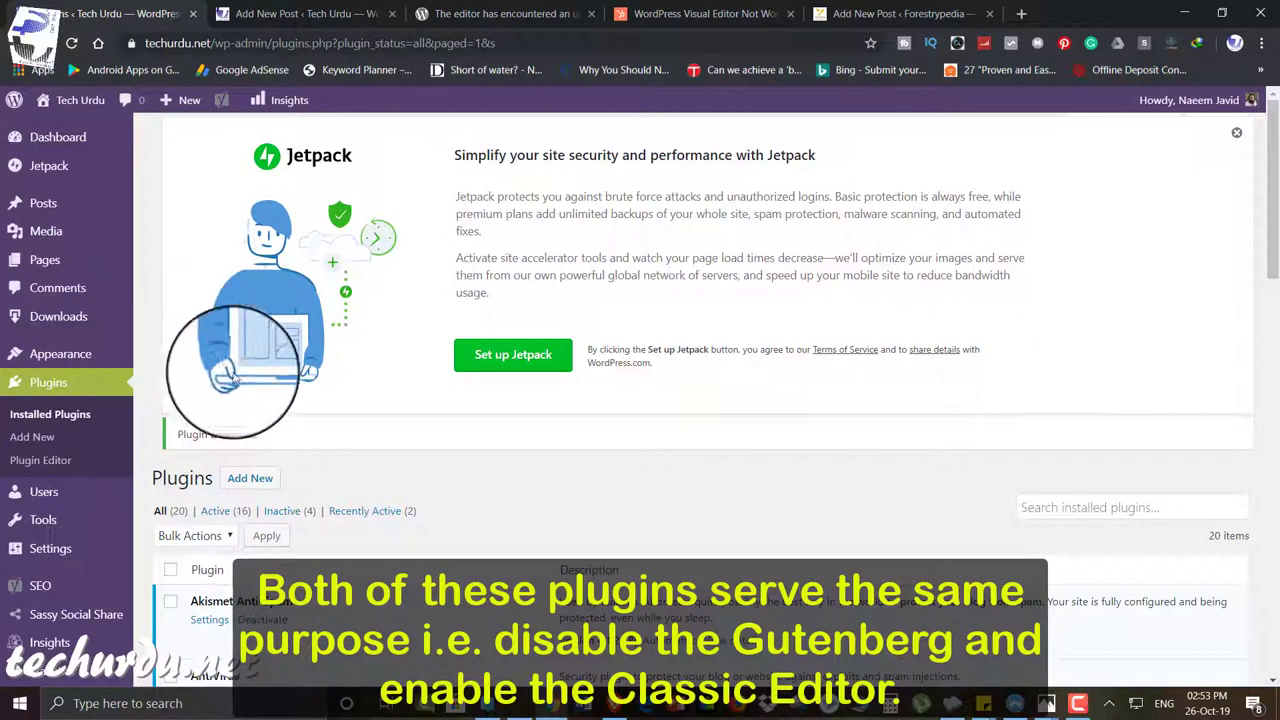
Open the Classic Editor plugin's settings and save the writing settings with Classic Editor as the default editor for all users
{"action": "scroll", "coordinate": [285, 478], "scroll_direction": "down", "scroll_amount": 4}
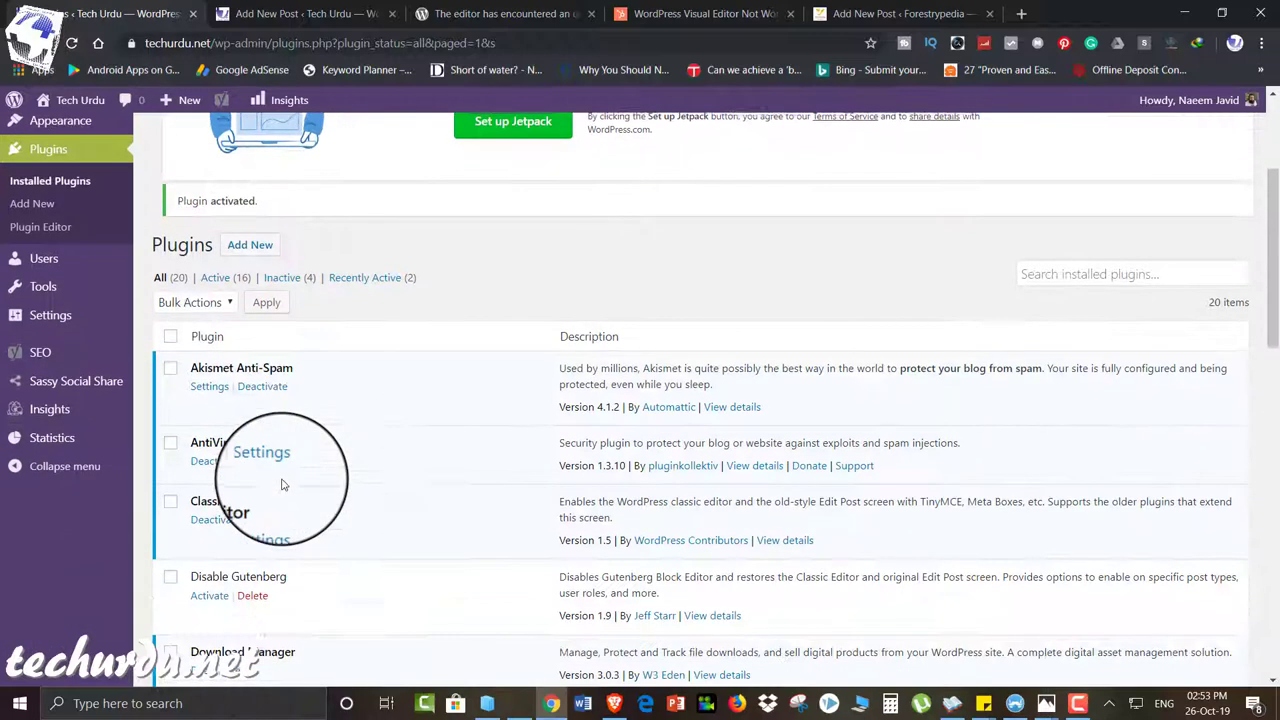
{"action": "left_click", "coordinate": [268, 390]}
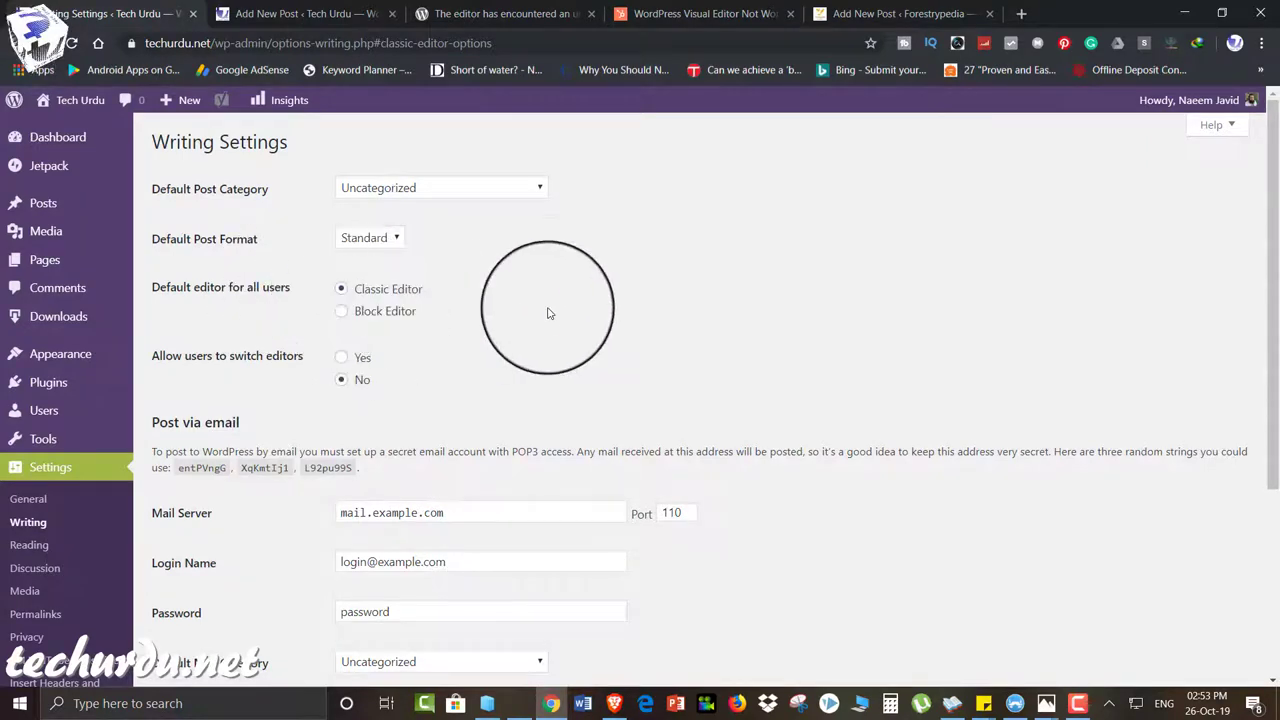
{"action": "scroll", "coordinate": [546, 311], "scroll_direction": "down", "scroll_amount": 3}
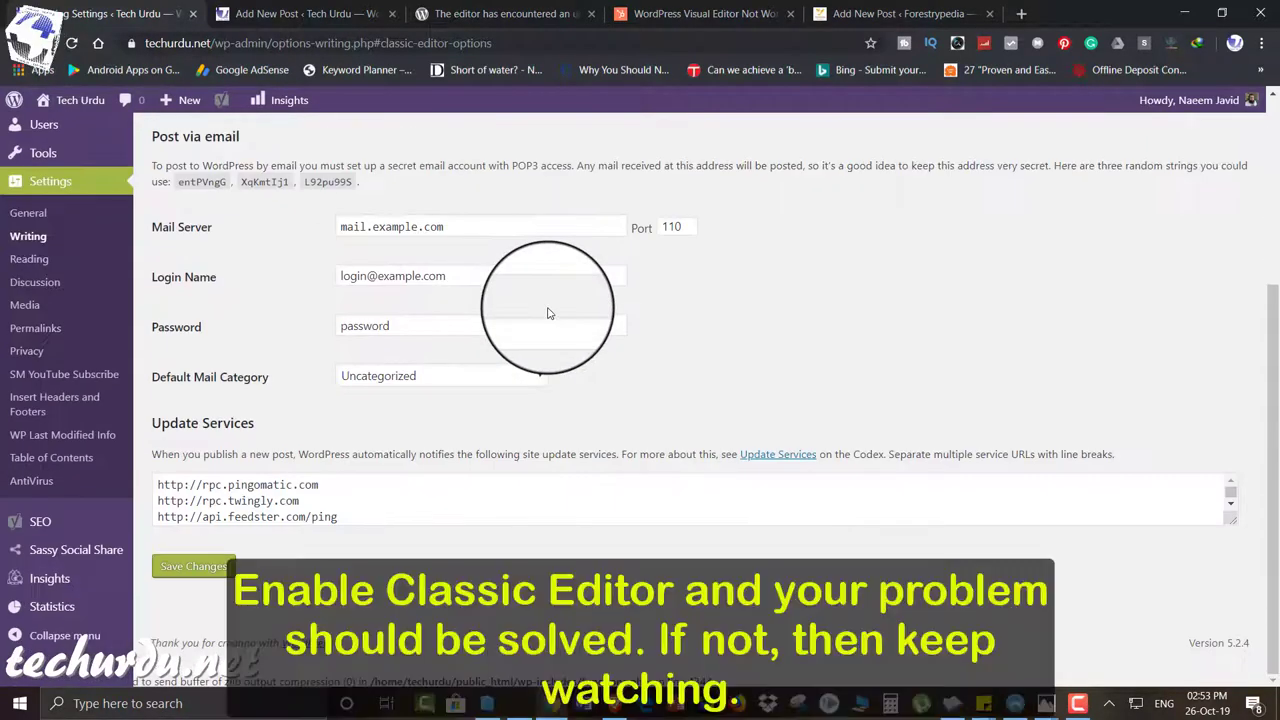
{"action": "left_click", "coordinate": [193, 566]}
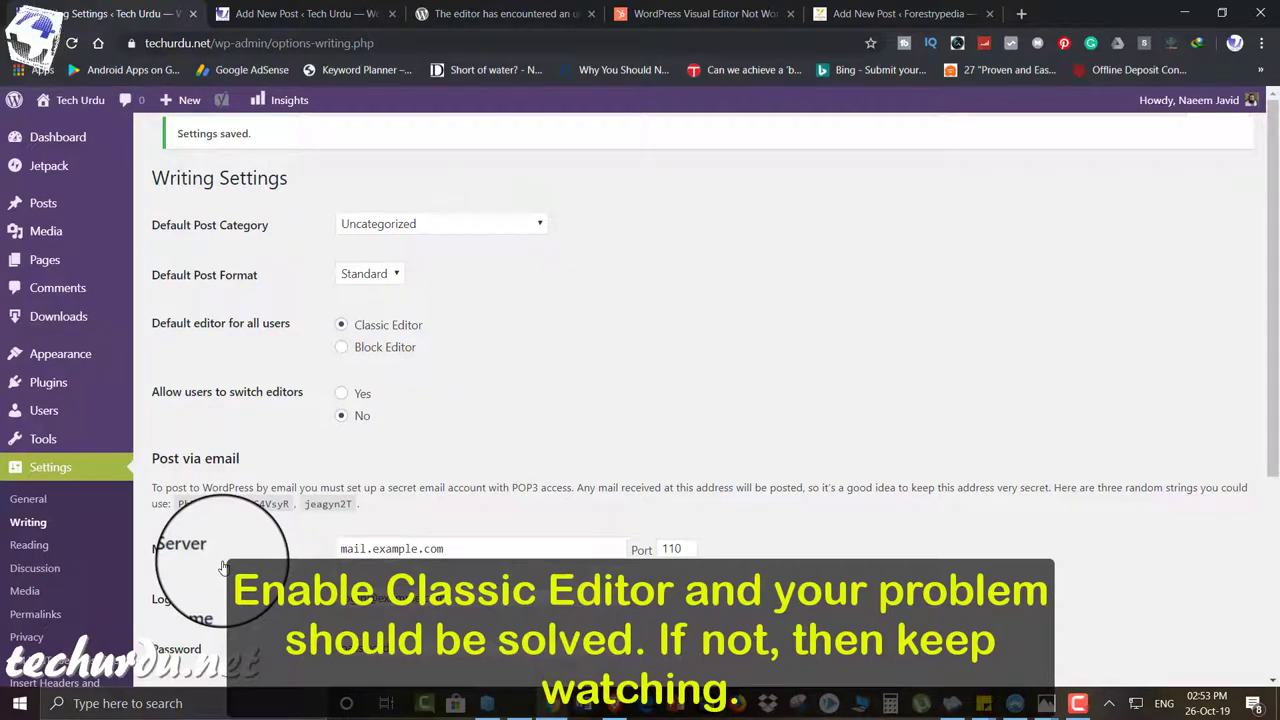
Test the Tech Urdu new post form by entering "title" as the title and trying the body, and clear the title
{"action": "left_click", "coordinate": [290, 13]}
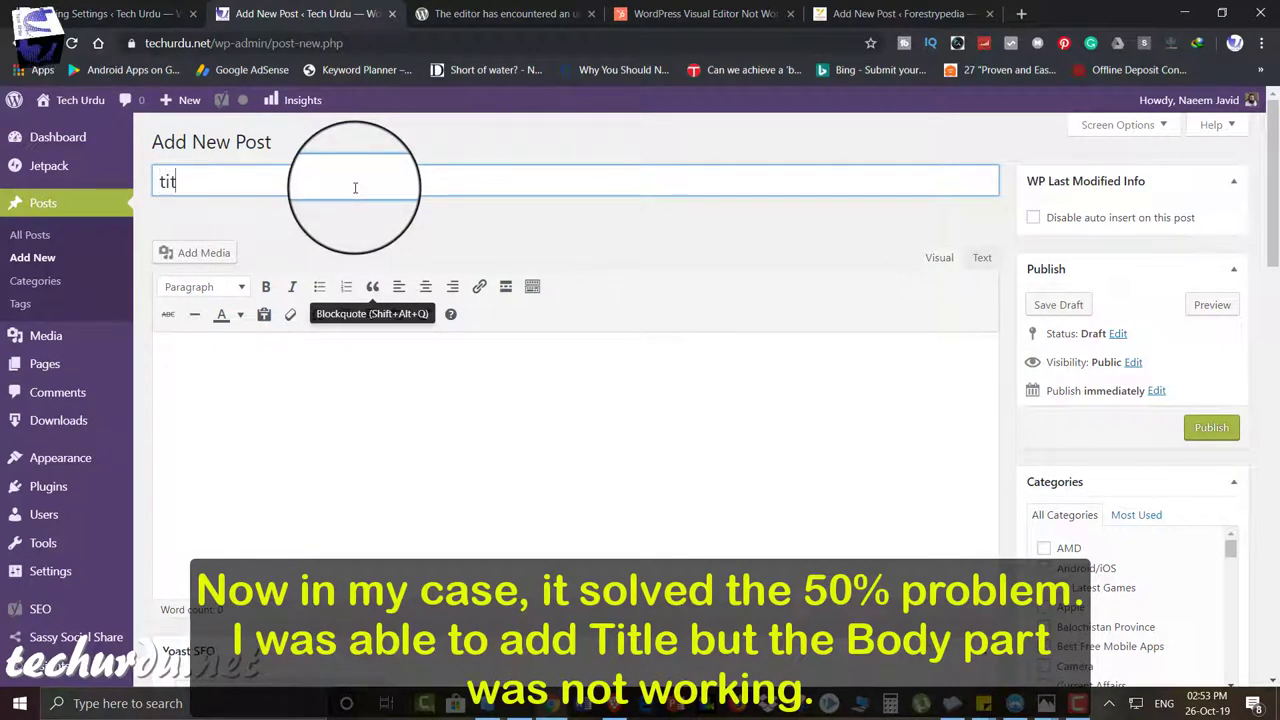
{"action": "left_click", "coordinate": [448, 402]}
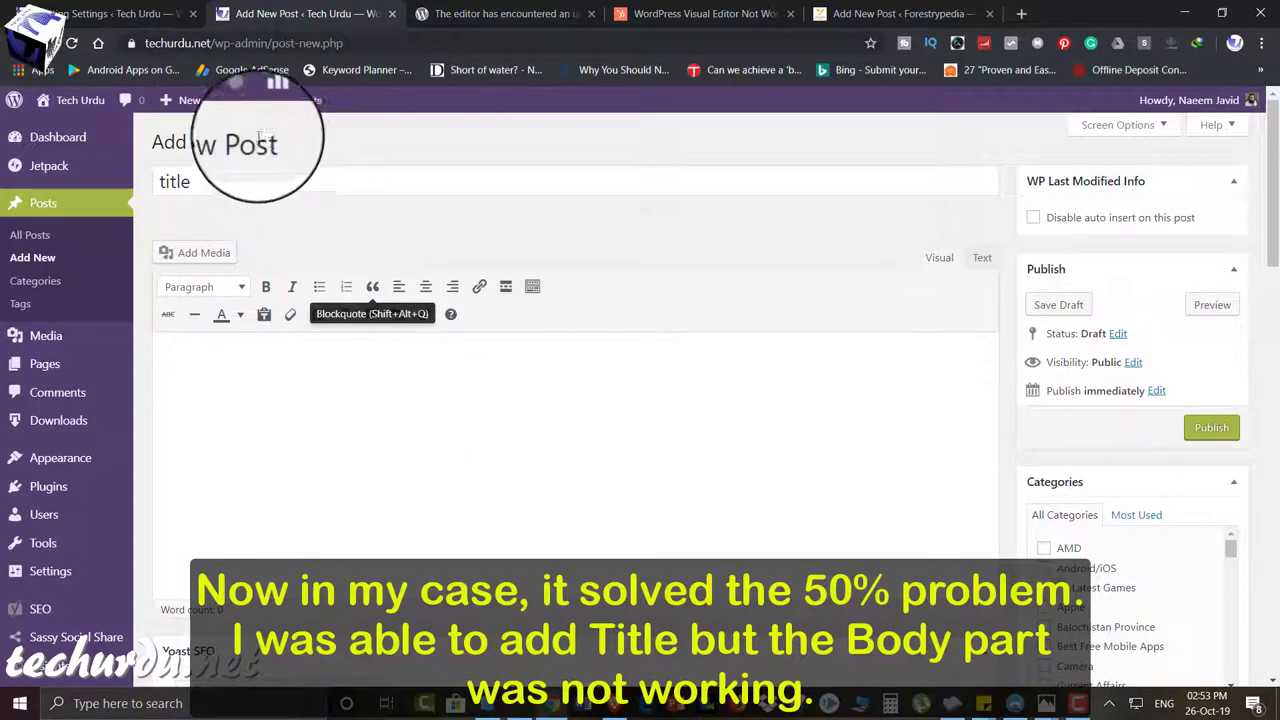
{"action": "left_click_drag", "start_coordinate": [212, 181], "coordinate": [155, 182]}
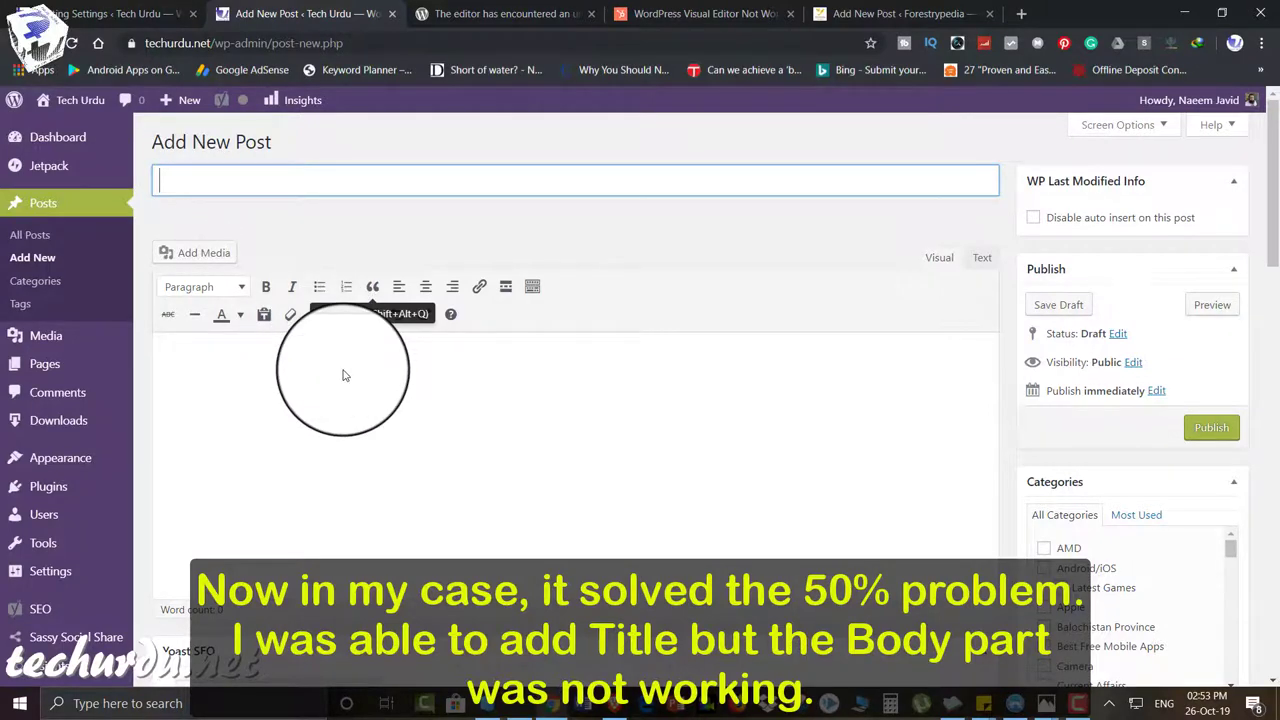
Deactivate the Jetpack plugin on the Tech Urdu site and reload the new post page to retest the editor
{"action": "left_click", "coordinate": [120, 13]}
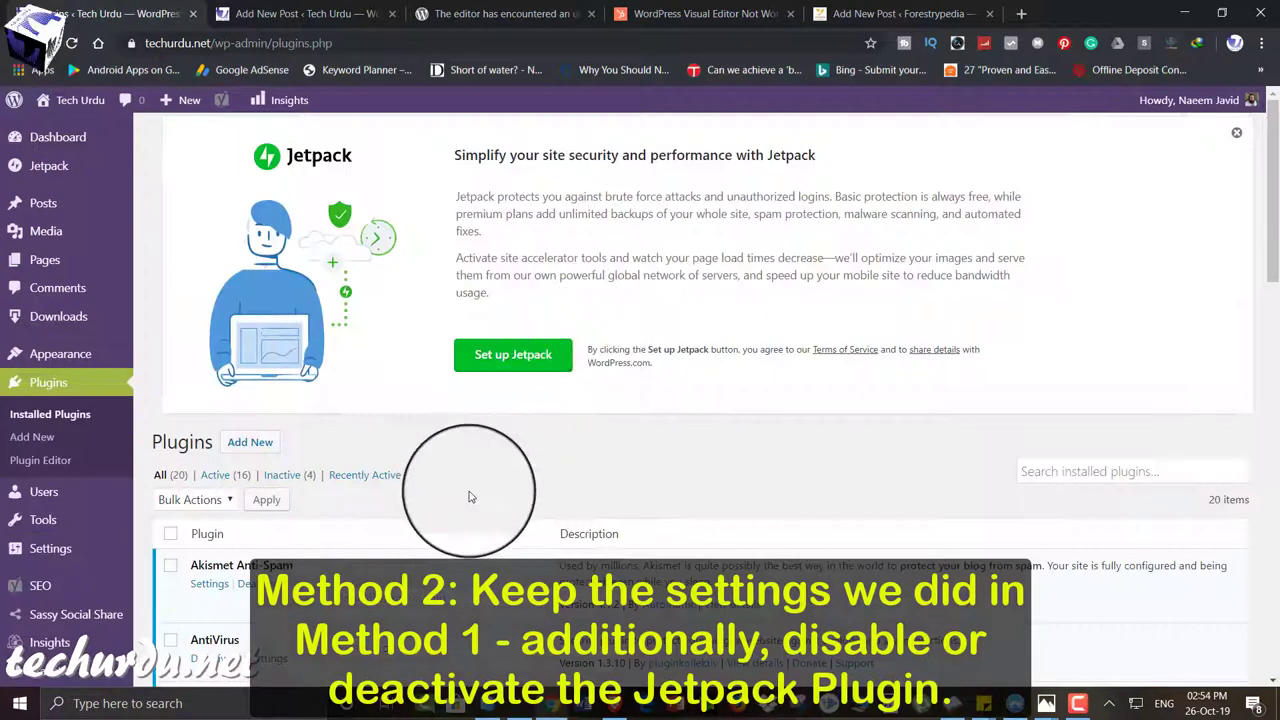
{"action": "scroll", "coordinate": [430, 495], "scroll_direction": "down", "scroll_amount": 3}
{"action": "scroll", "coordinate": [471, 497], "scroll_direction": "down", "scroll_amount": 3}
{"action": "scroll", "coordinate": [471, 497], "scroll_direction": "up", "scroll_amount": 2}
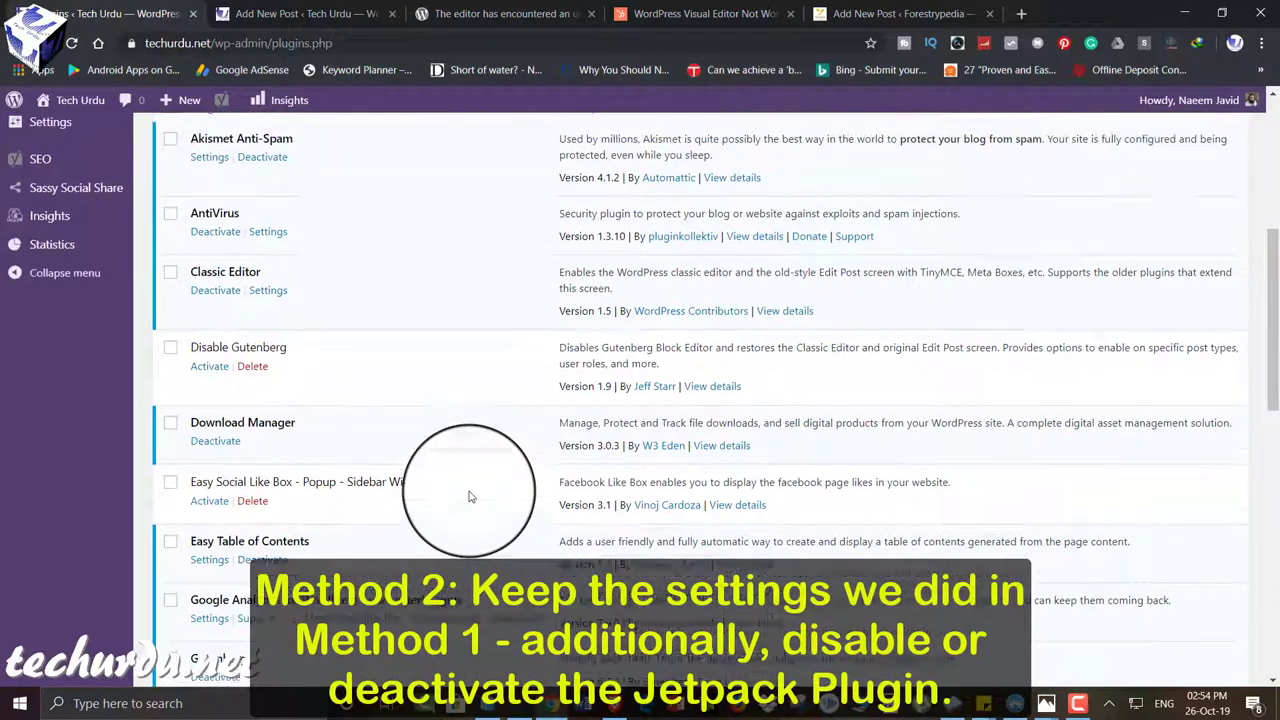
{"action": "scroll", "coordinate": [415, 357], "scroll_direction": "down", "scroll_amount": 2}
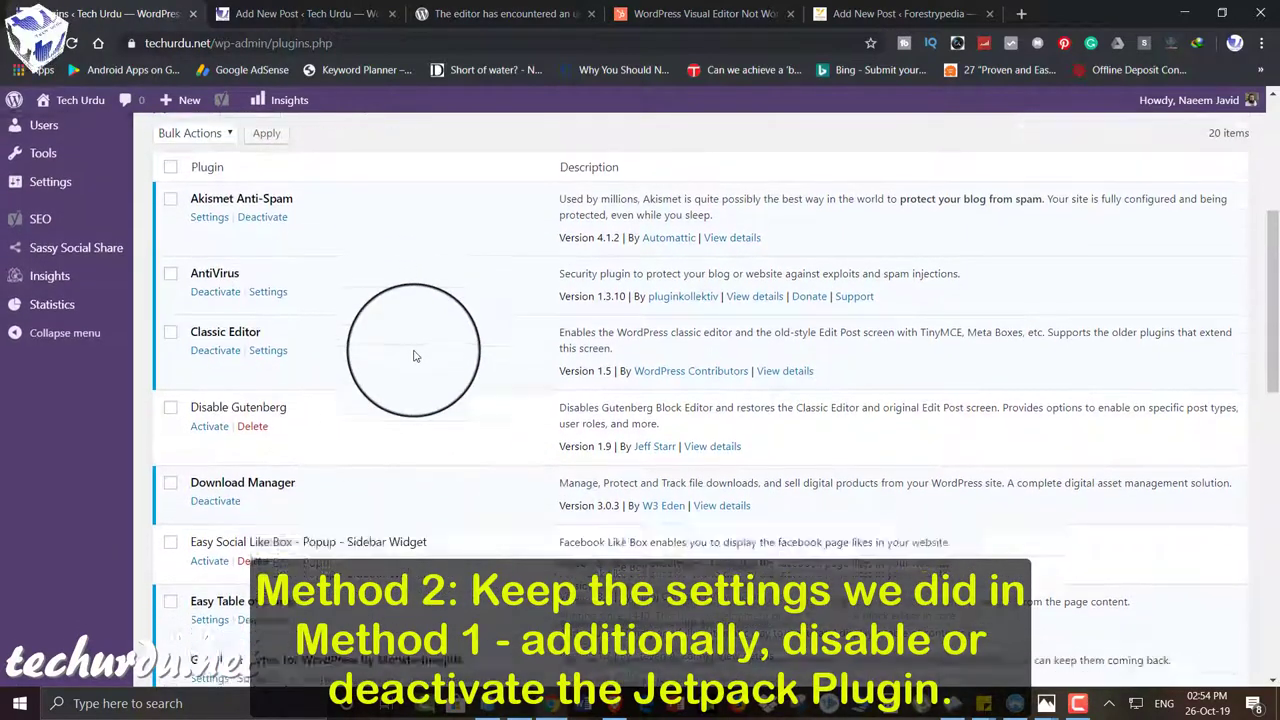
{"action": "scroll", "coordinate": [415, 357], "scroll_direction": "down", "scroll_amount": 3}
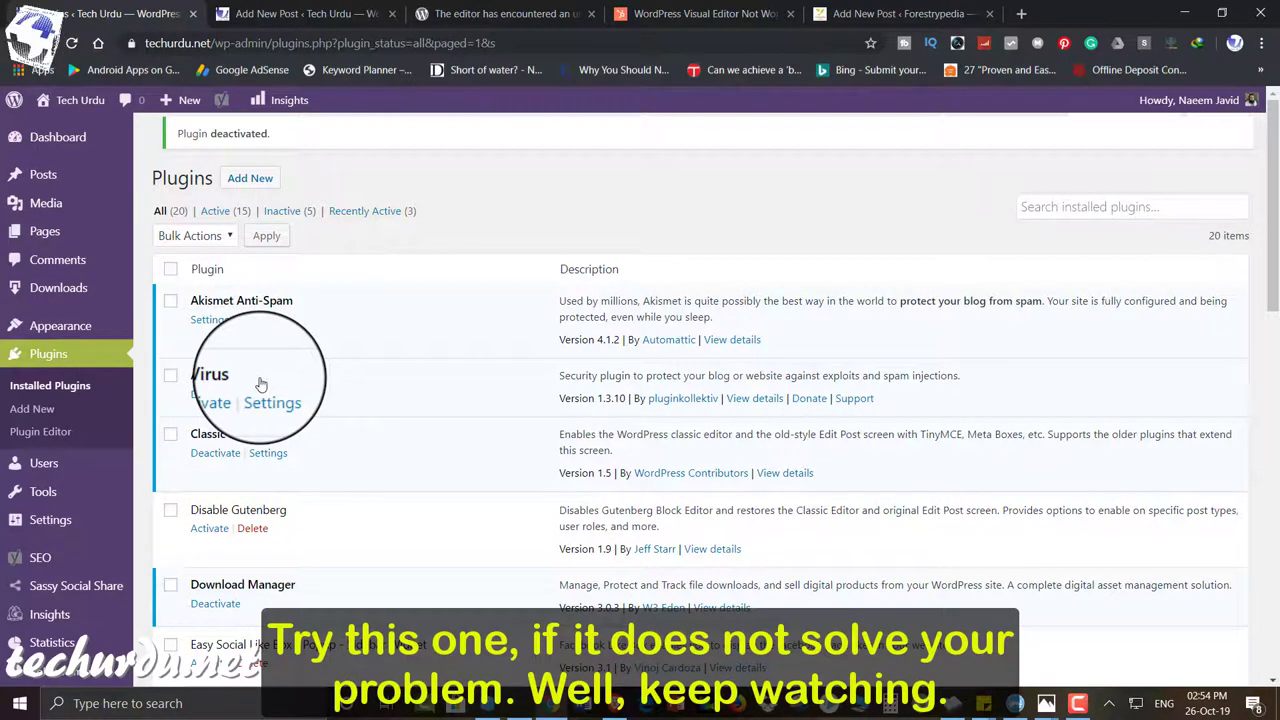
{"action": "left_click", "coordinate": [300, 13]}
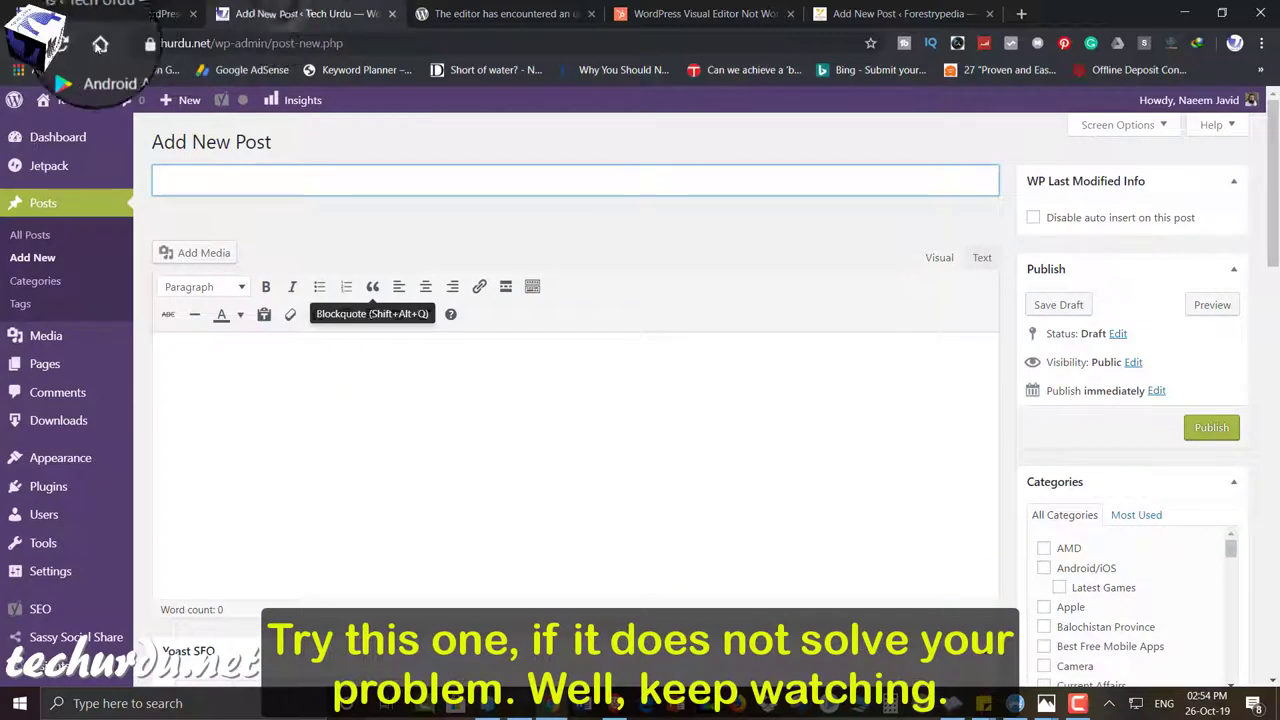
{"action": "left_click", "coordinate": [73, 44]}
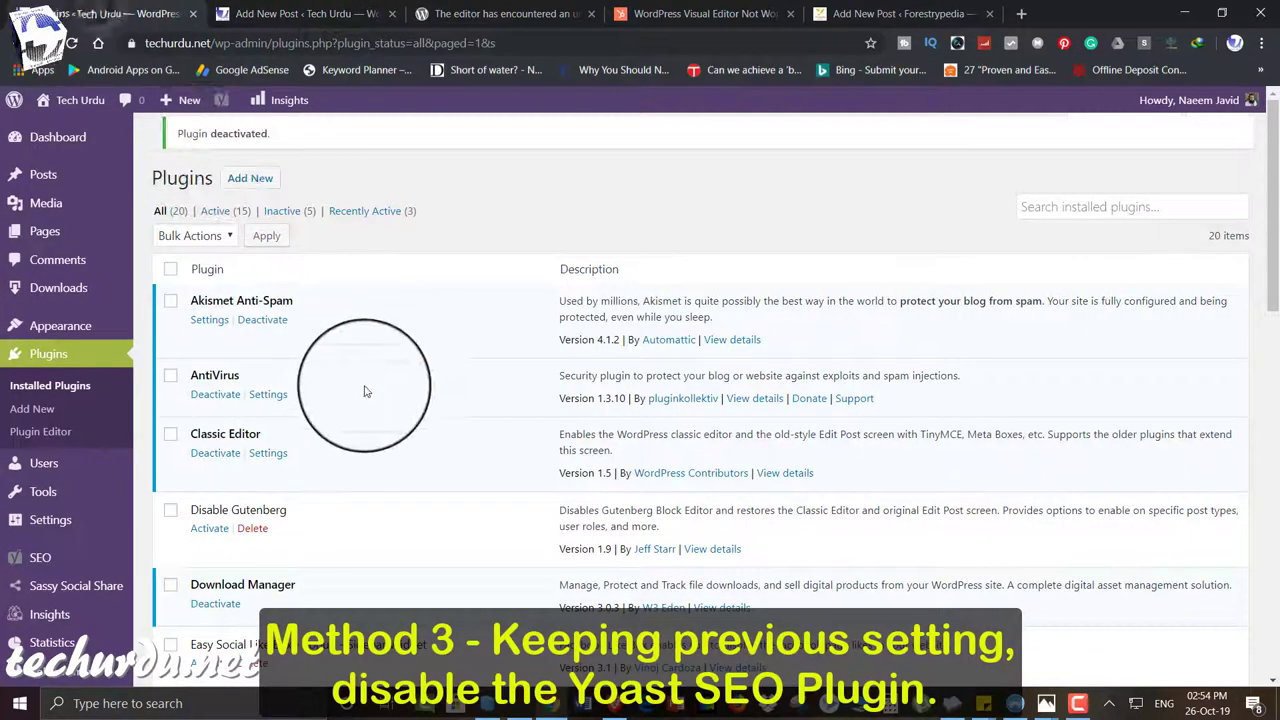
Deactivate the Yoast SEO plugin and reload the Tech Urdu new post page
{"action": "scroll", "coordinate": [443, 432], "scroll_direction": "down", "scroll_amount": 15}
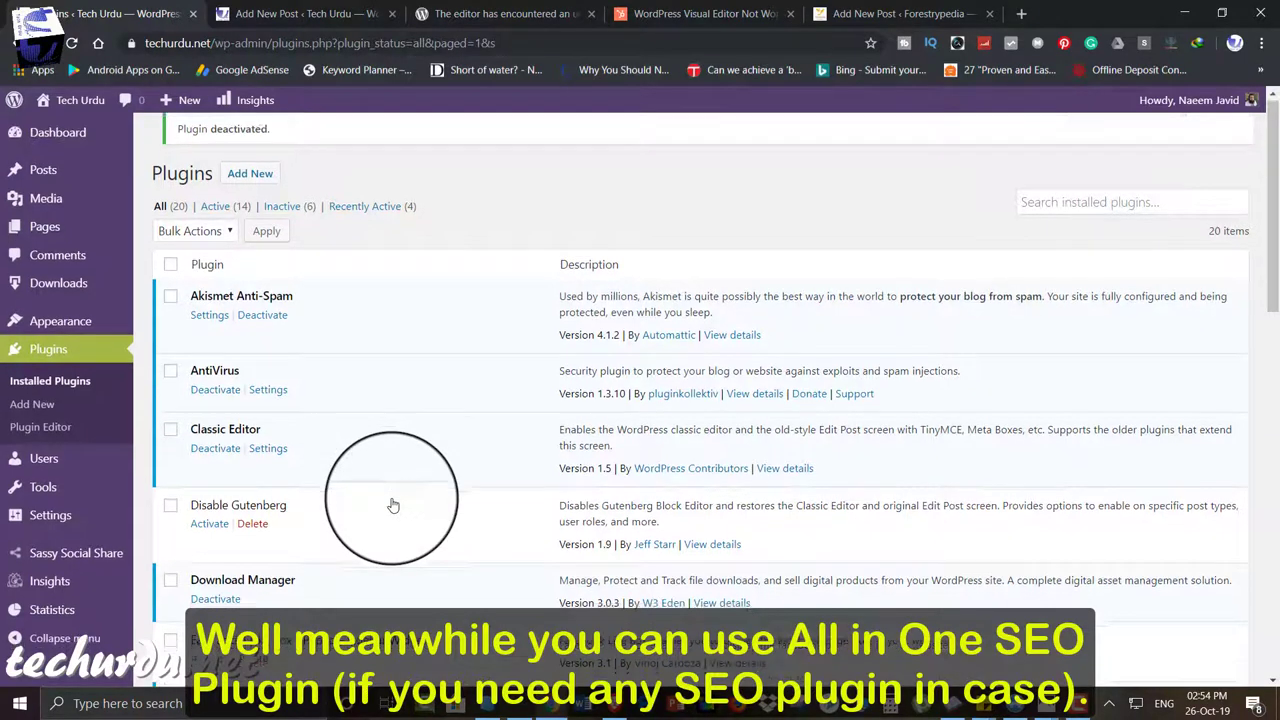
{"action": "scroll", "coordinate": [392, 505], "scroll_direction": "down", "scroll_amount": 10}
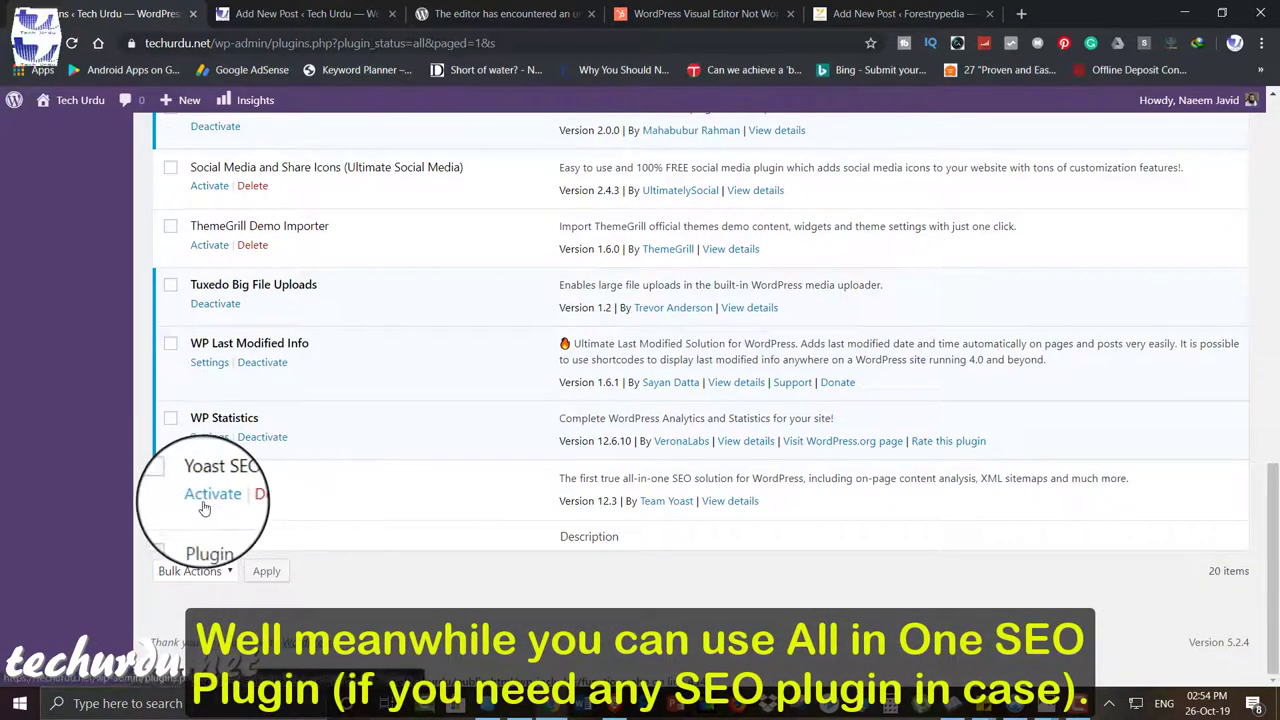
{"action": "left_click", "coordinate": [273, 10]}
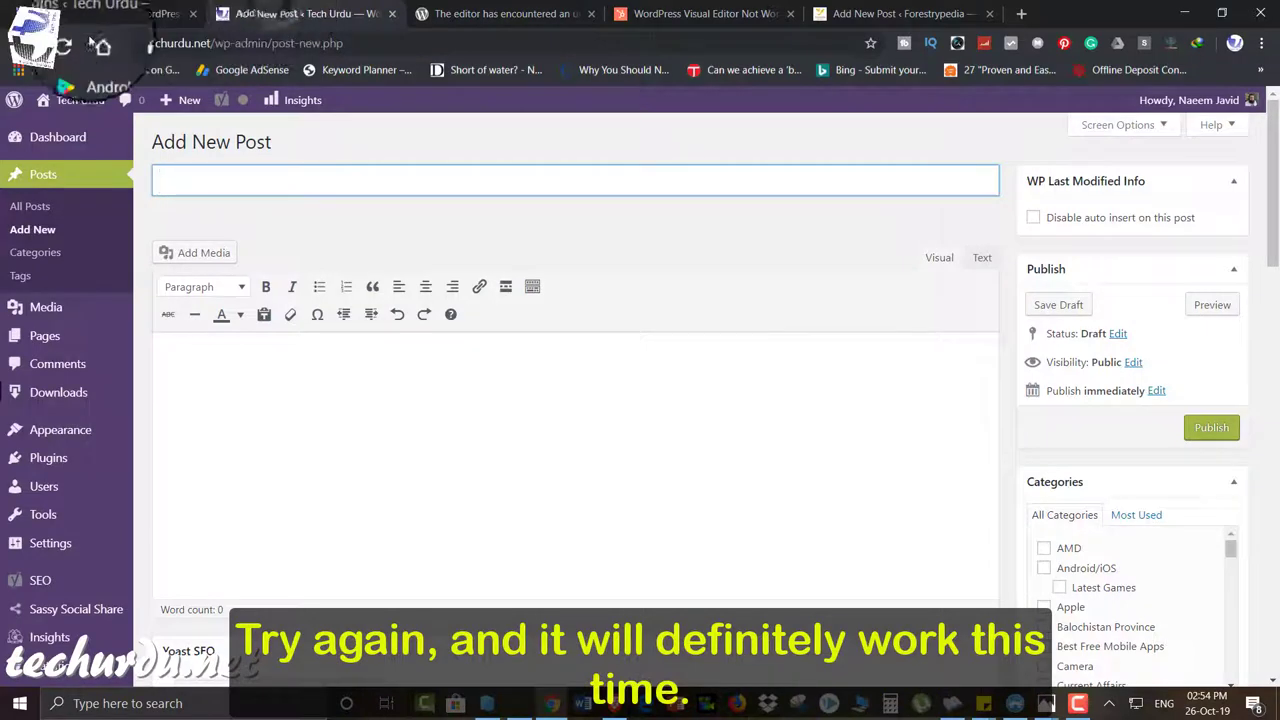
{"action": "left_click", "coordinate": [72, 44]}
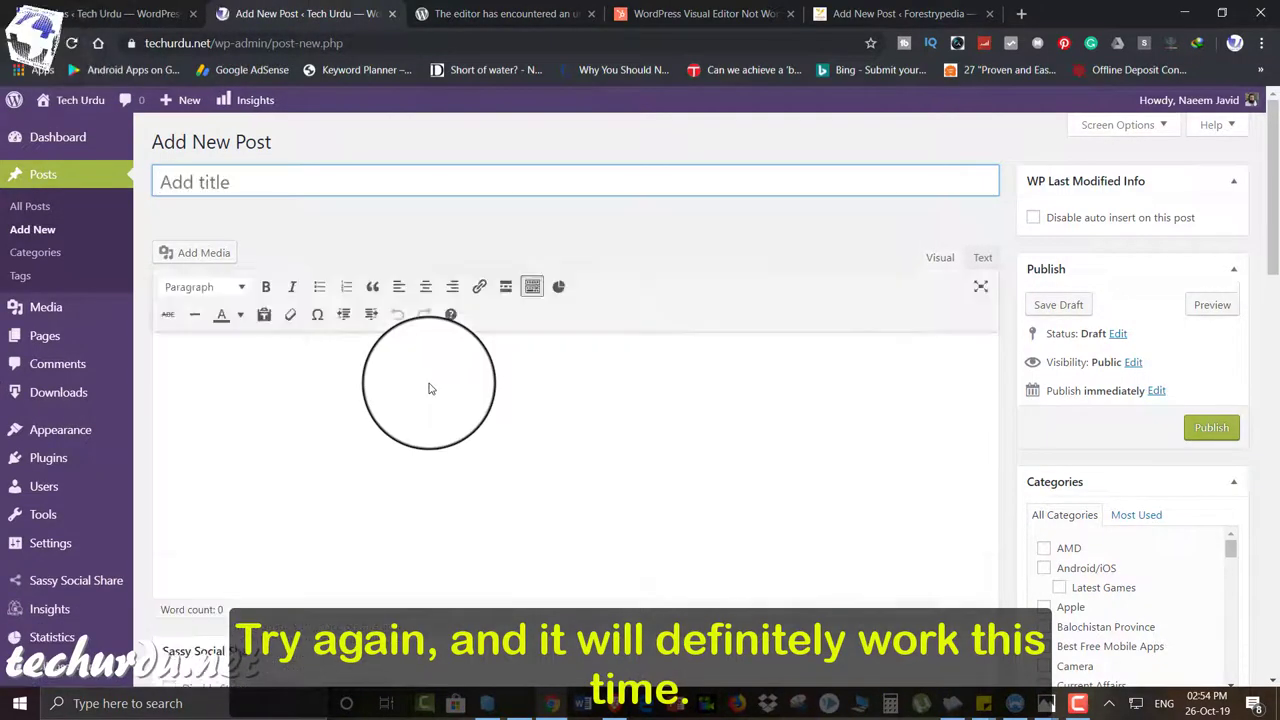
Fill in the new post with the title "title" and the body text "body"
{"action": "left_click", "coordinate": [430, 388]}
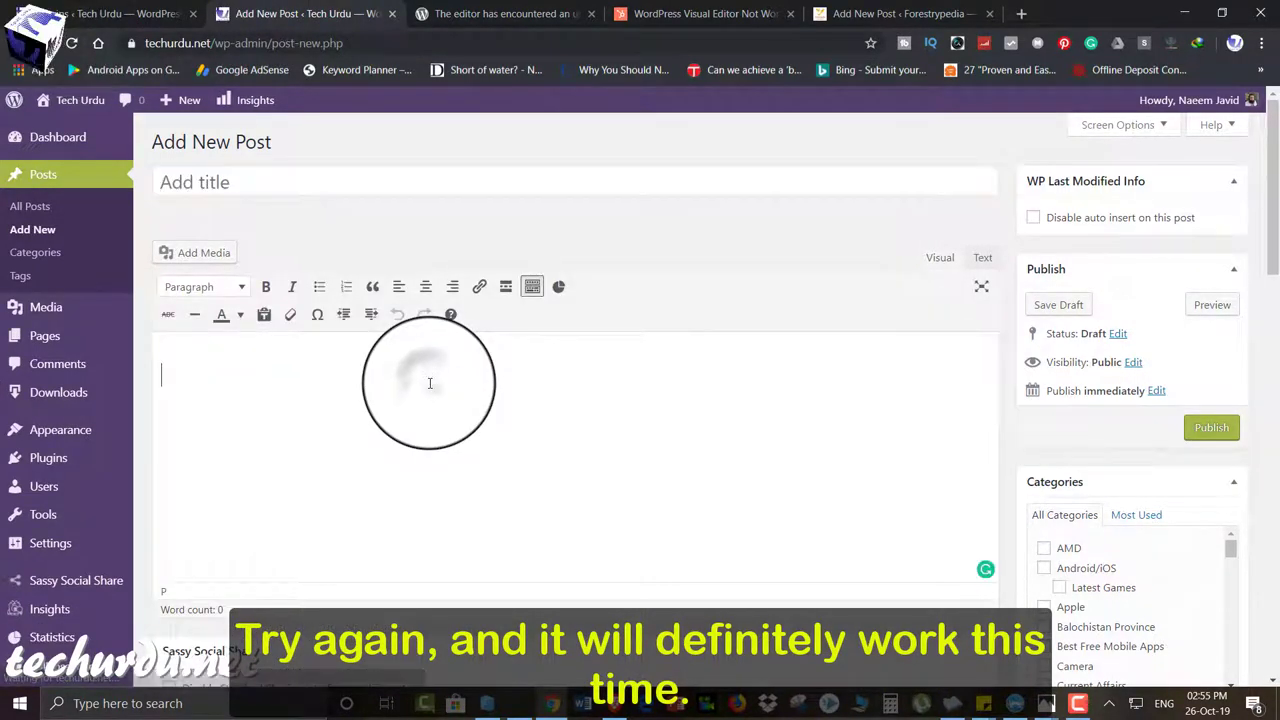
{"action": "left_click", "coordinate": [222, 178]}
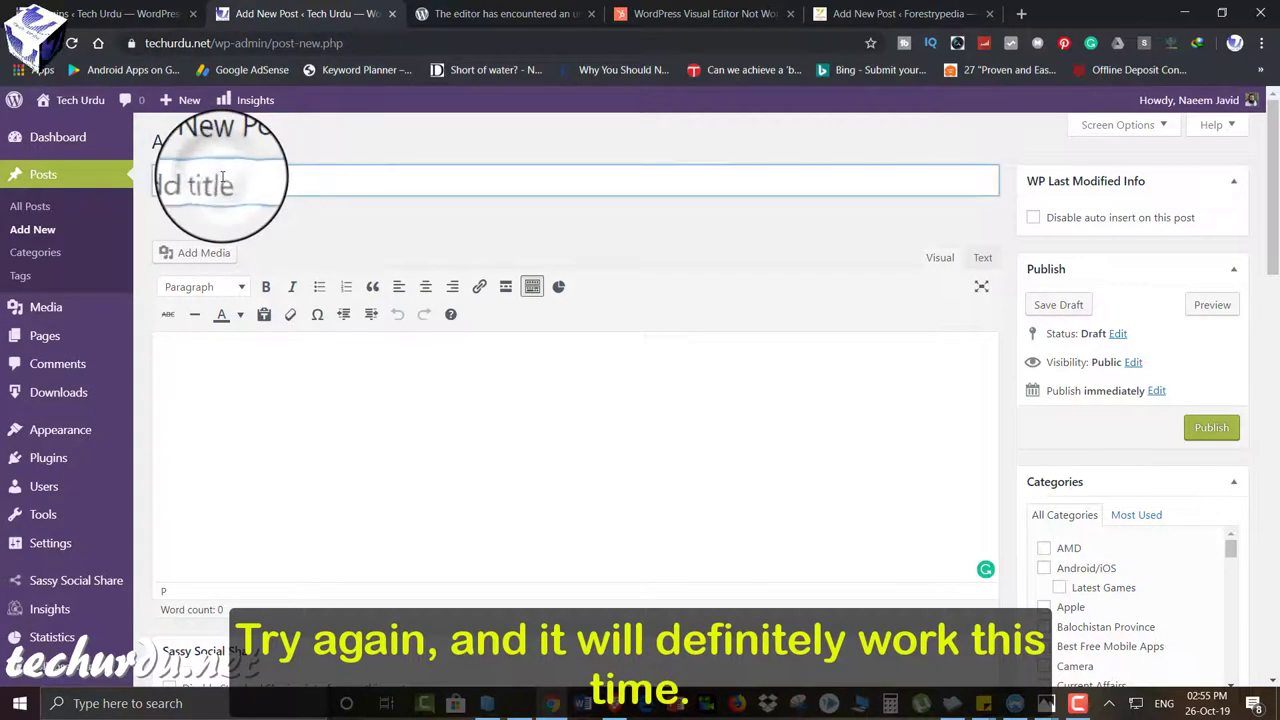
{"action": "type", "text": "title"}
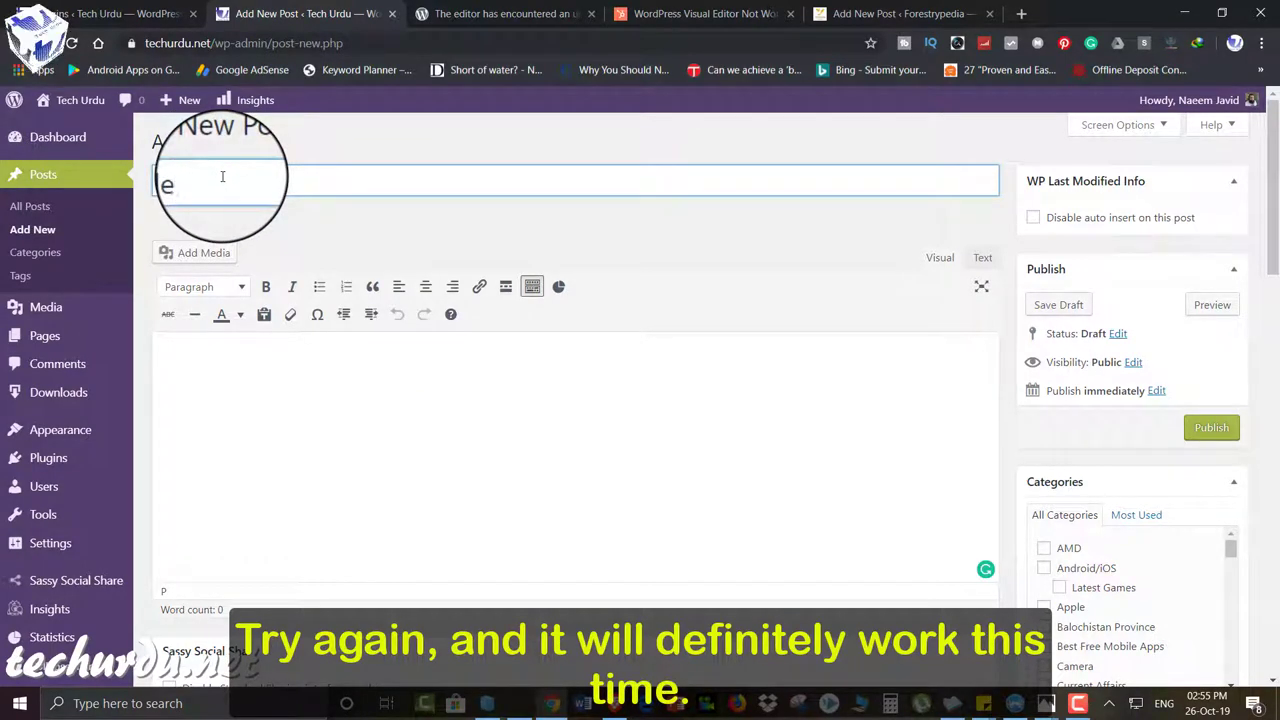
{"action": "left_click", "coordinate": [345, 377]}
{"action": "type", "text": "body"}
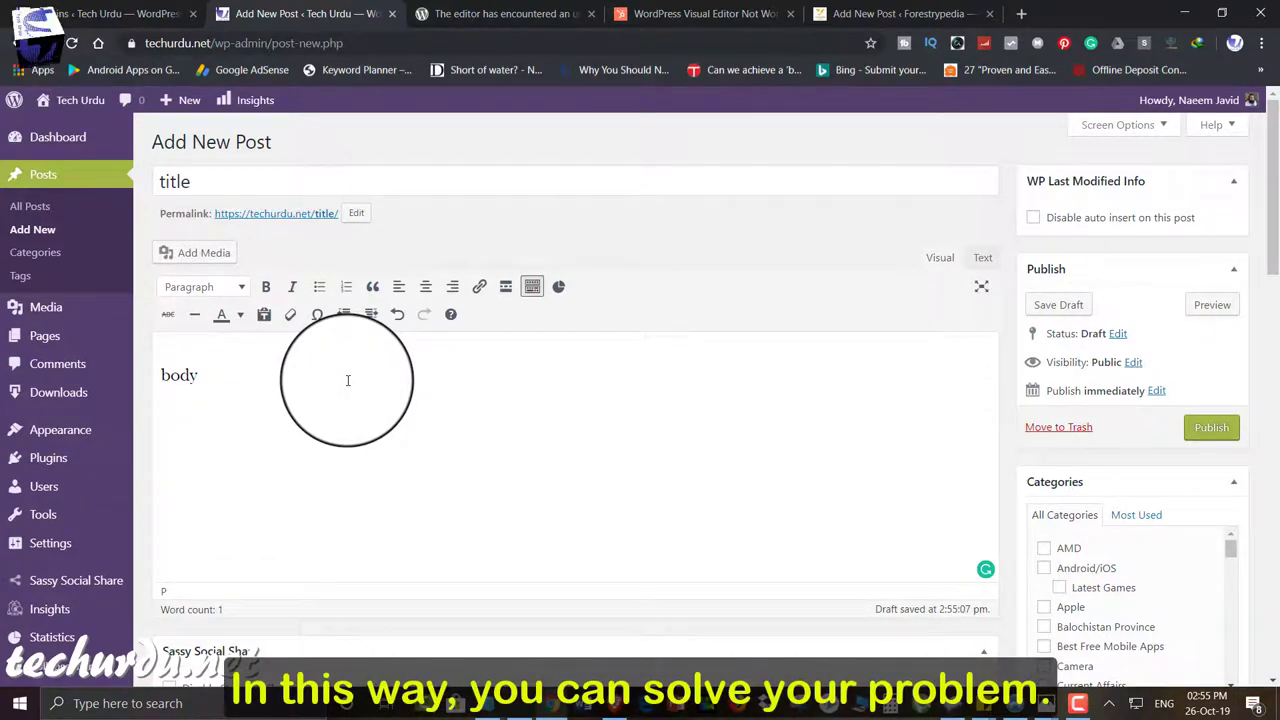
Reactivate the Jetpack by WordPress.com plugin in the Tech Urdu plugins list
{"action": "left_click", "coordinate": [130, 13]}
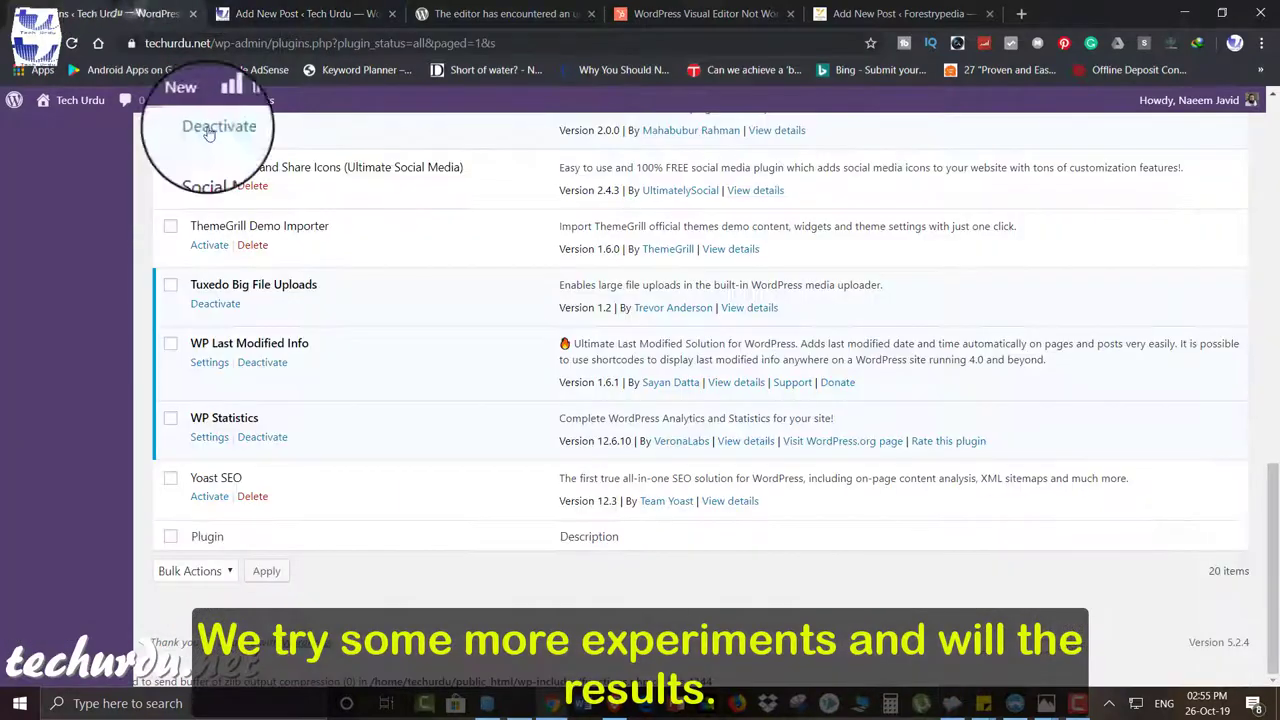
{"action": "scroll", "coordinate": [235, 497], "scroll_direction": "up", "scroll_amount": 1}
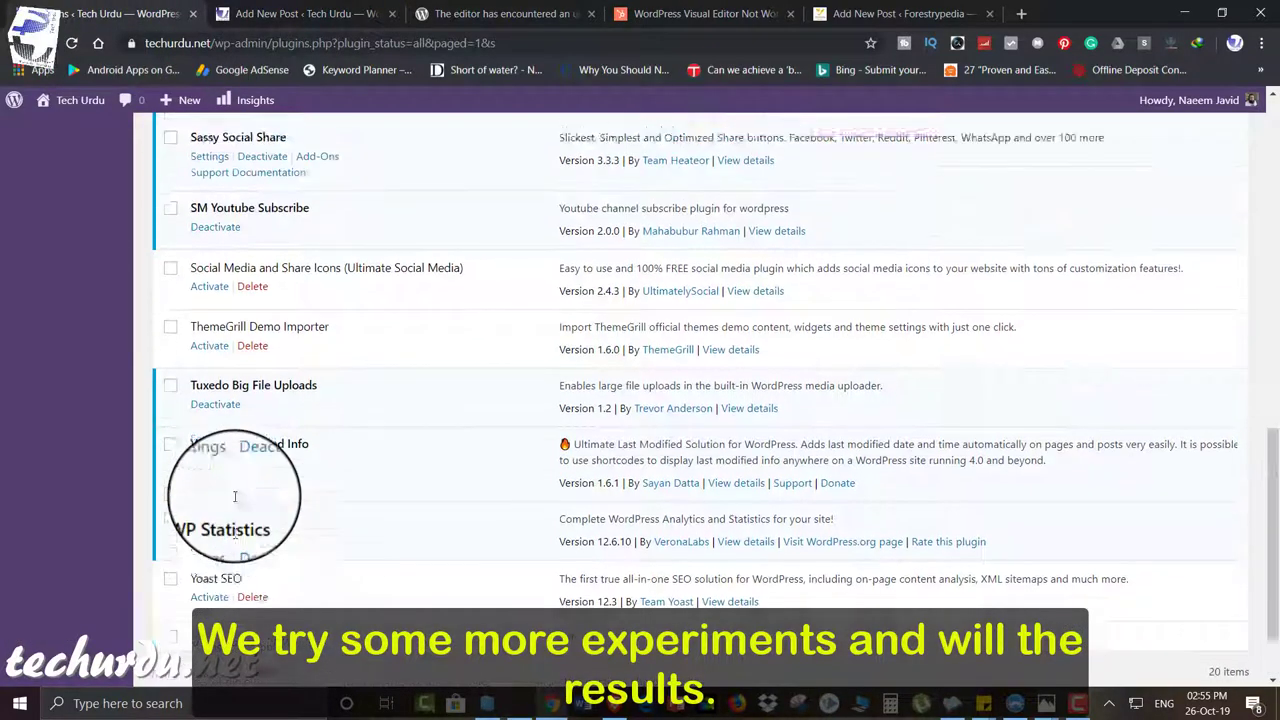
{"action": "scroll", "coordinate": [235, 497], "scroll_direction": "up", "scroll_amount": 4}
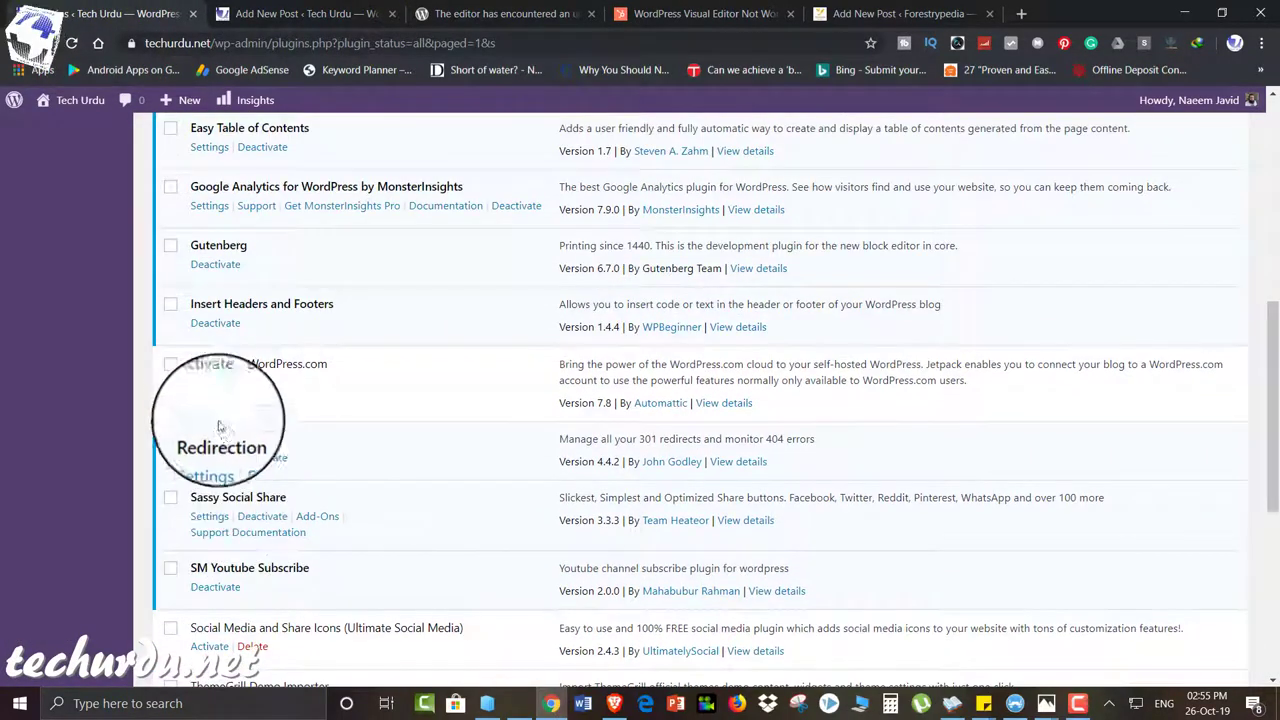
{"action": "left_click", "coordinate": [208, 385]}
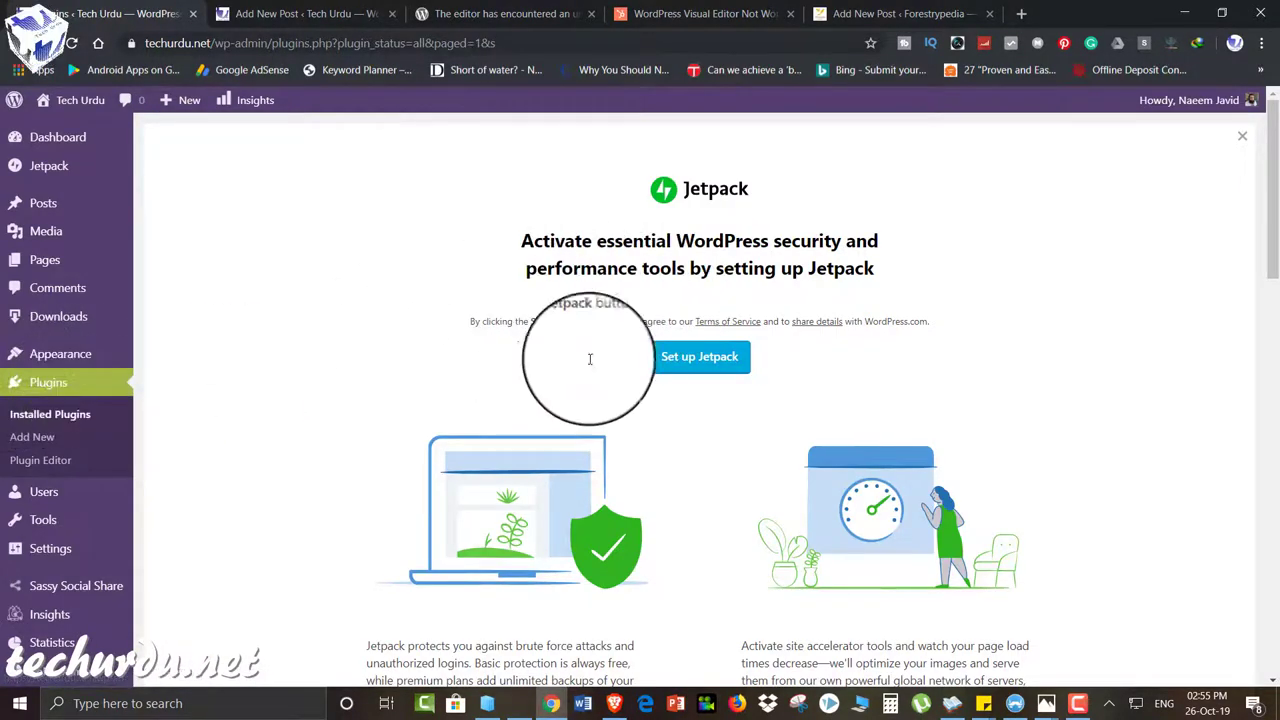
Return to the Tech Urdu new post page and clear its test title and body text
{"action": "scroll", "coordinate": [316, 350], "scroll_direction": "down", "scroll_amount": 1}
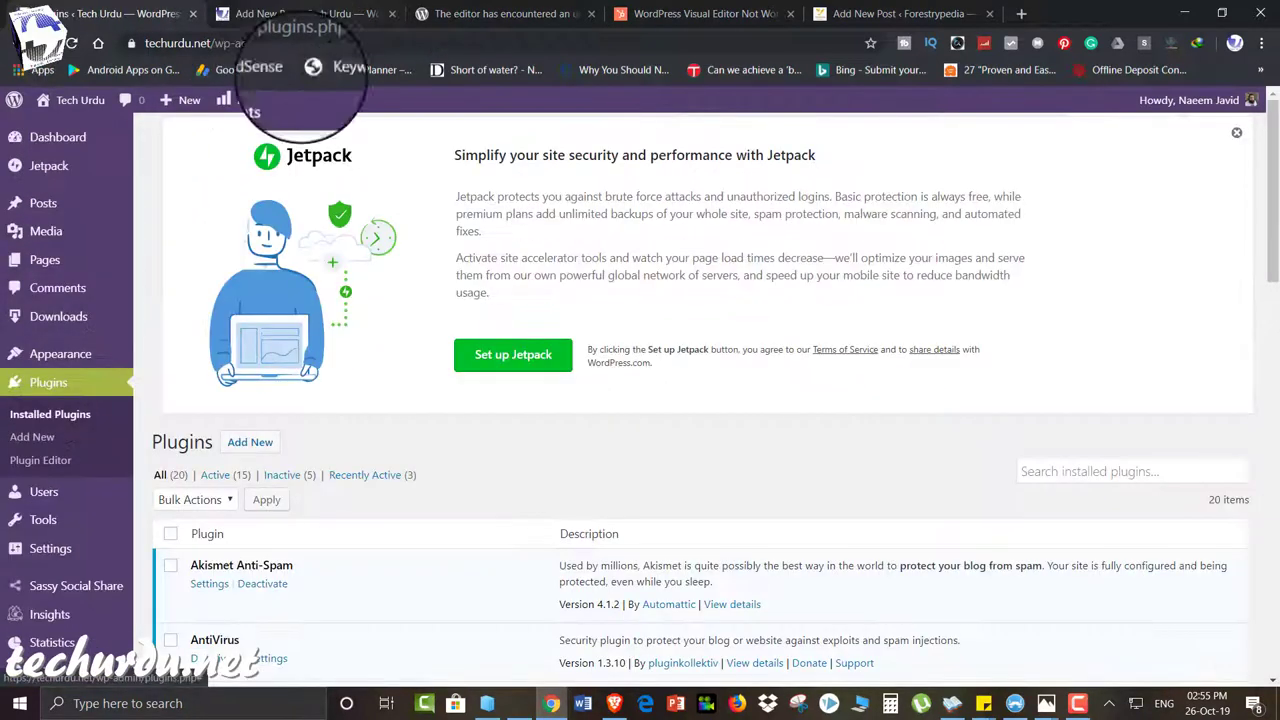
{"action": "scroll", "coordinate": [300, 220], "scroll_direction": "down", "scroll_amount": 2}
{"action": "scroll", "coordinate": [325, 226], "scroll_direction": "down", "scroll_amount": 4}
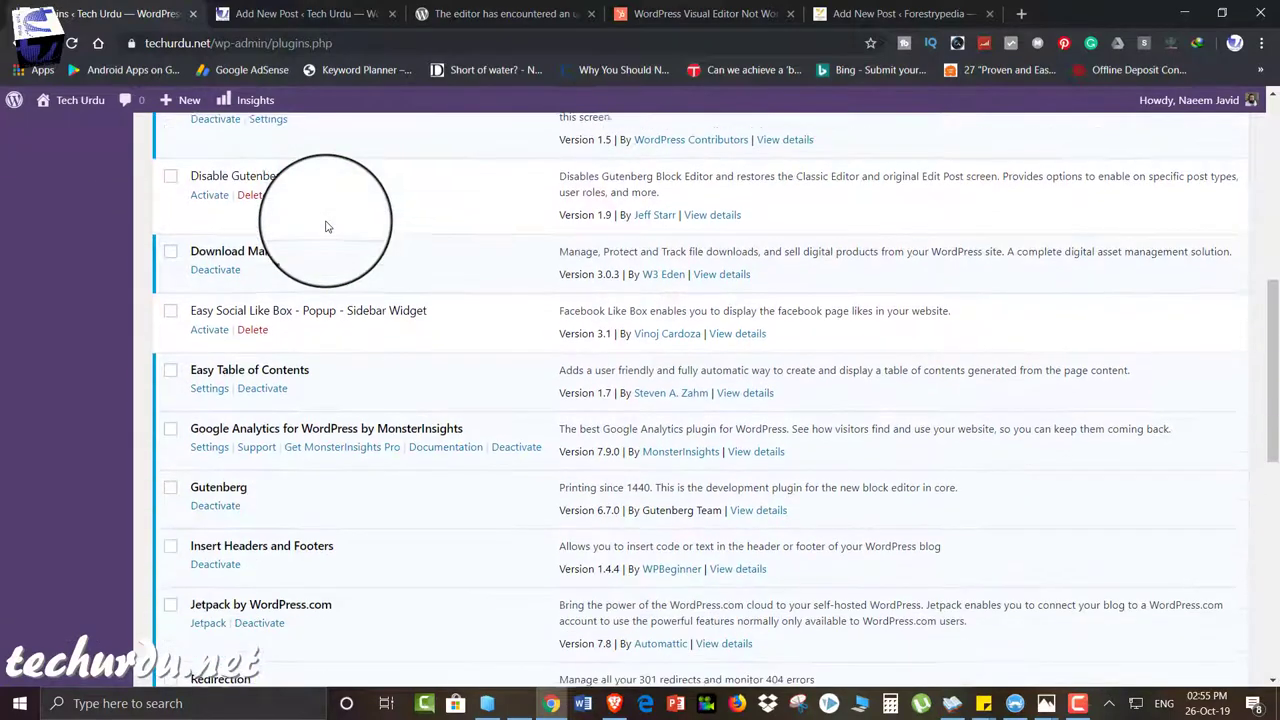
{"action": "scroll", "coordinate": [325, 226], "scroll_direction": "down", "scroll_amount": 1}
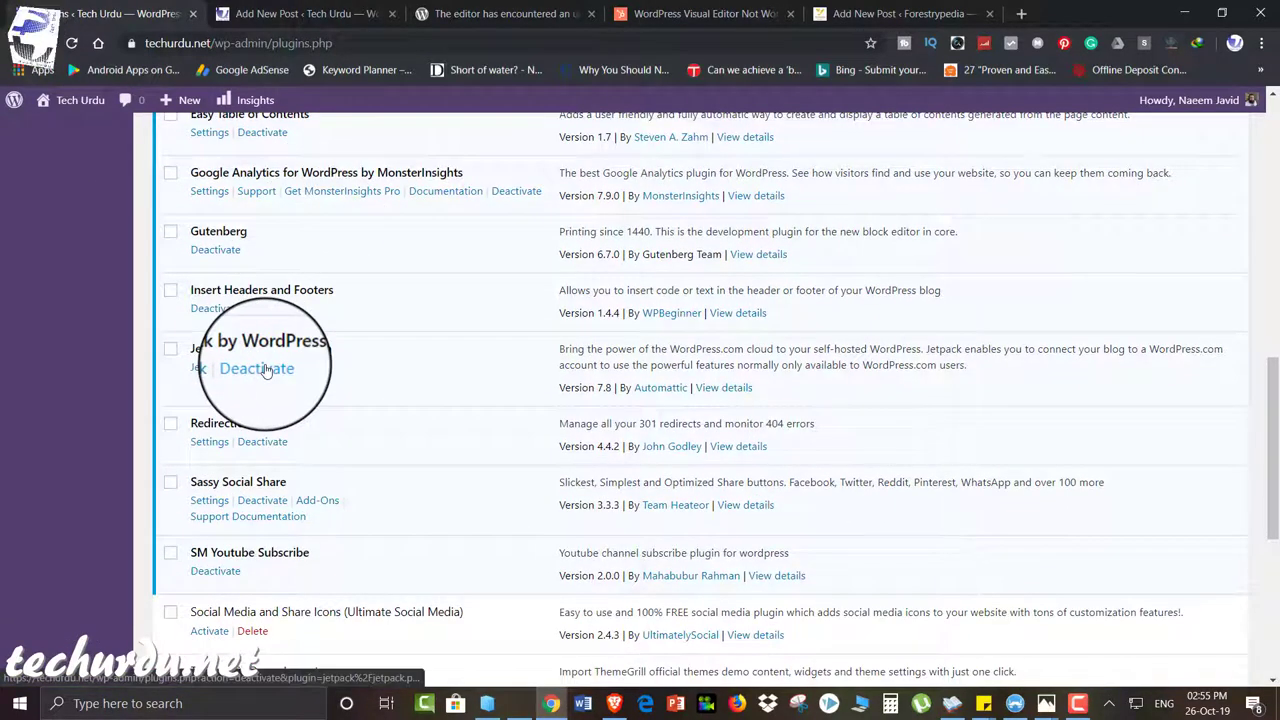
{"action": "left_click", "coordinate": [290, 14]}
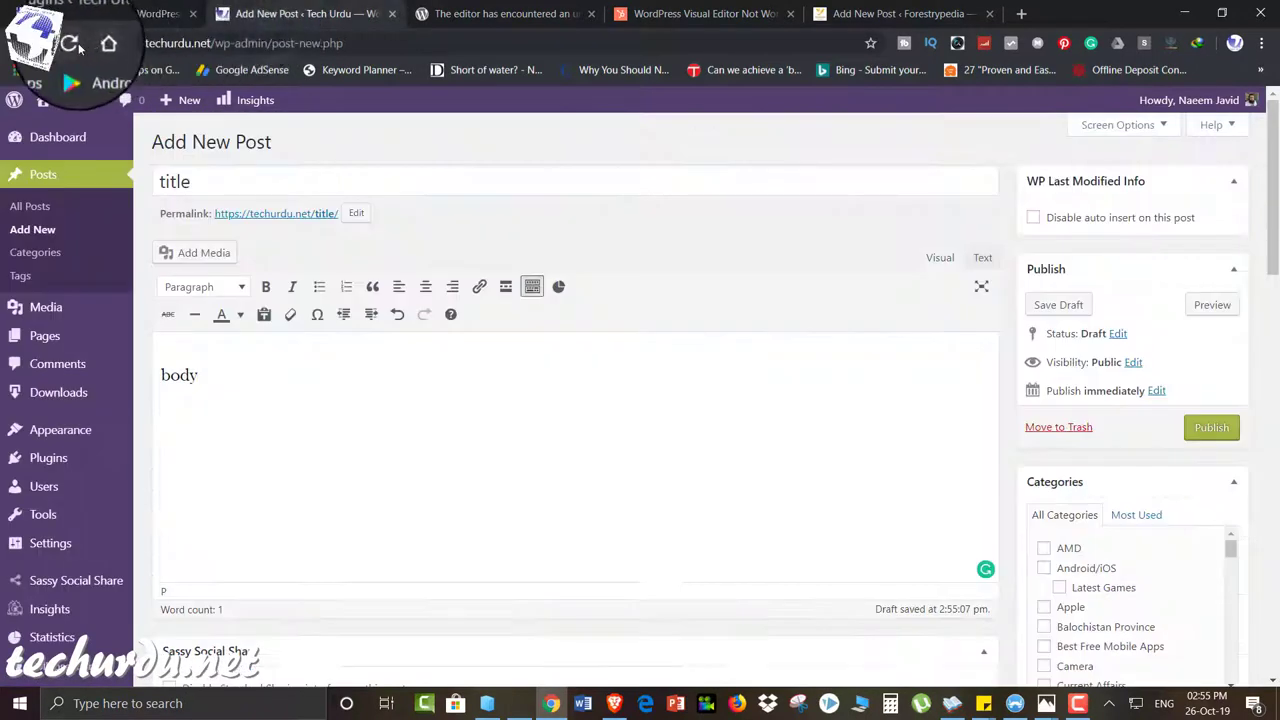
{"action": "left_click", "coordinate": [72, 43]}
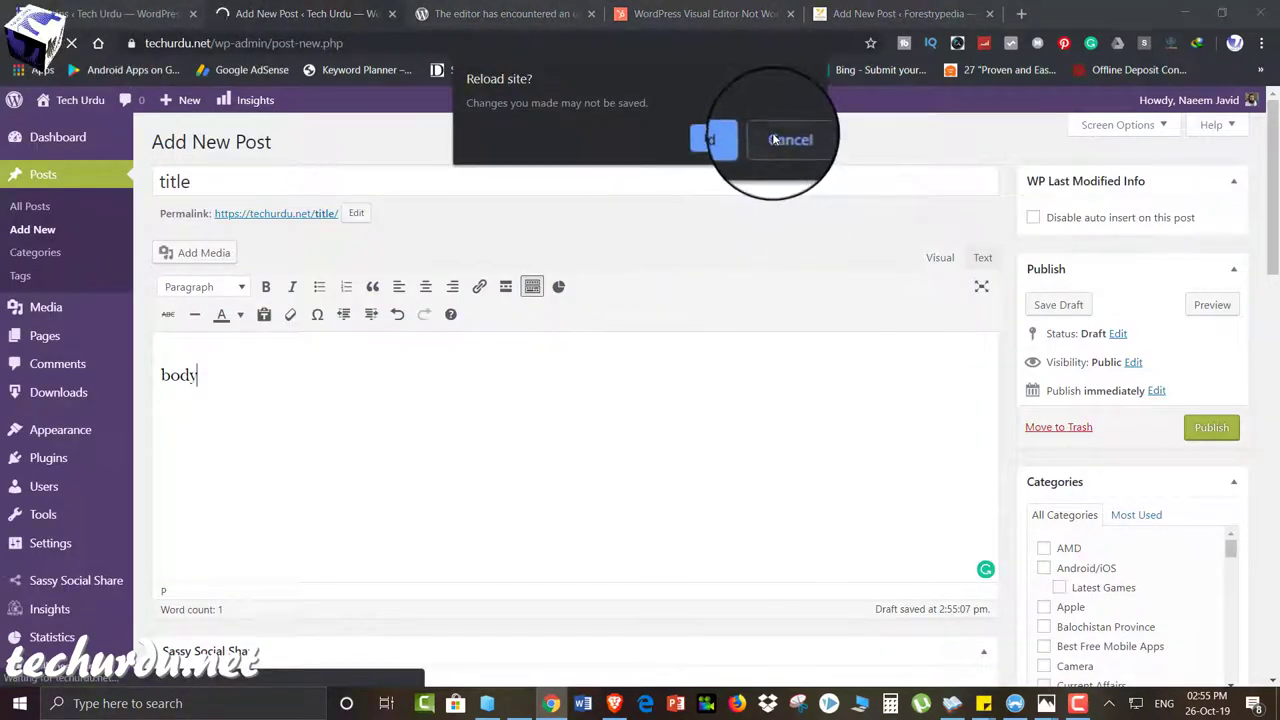
{"action": "left_click", "coordinate": [776, 140]}
{"action": "left_click_drag", "start_coordinate": [211, 180], "coordinate": [147, 184]}
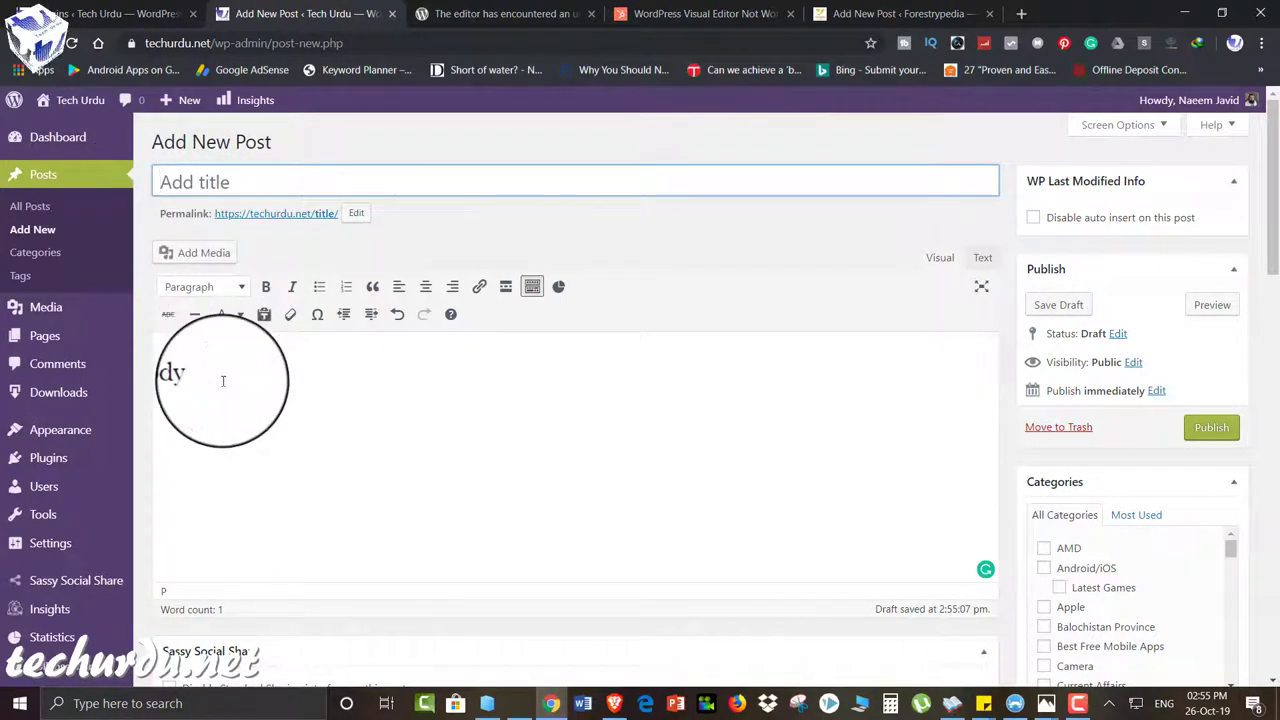
{"action": "left_click_drag", "start_coordinate": [222, 378], "coordinate": [138, 375]}
{"action": "key", "text": "BackSpace"}
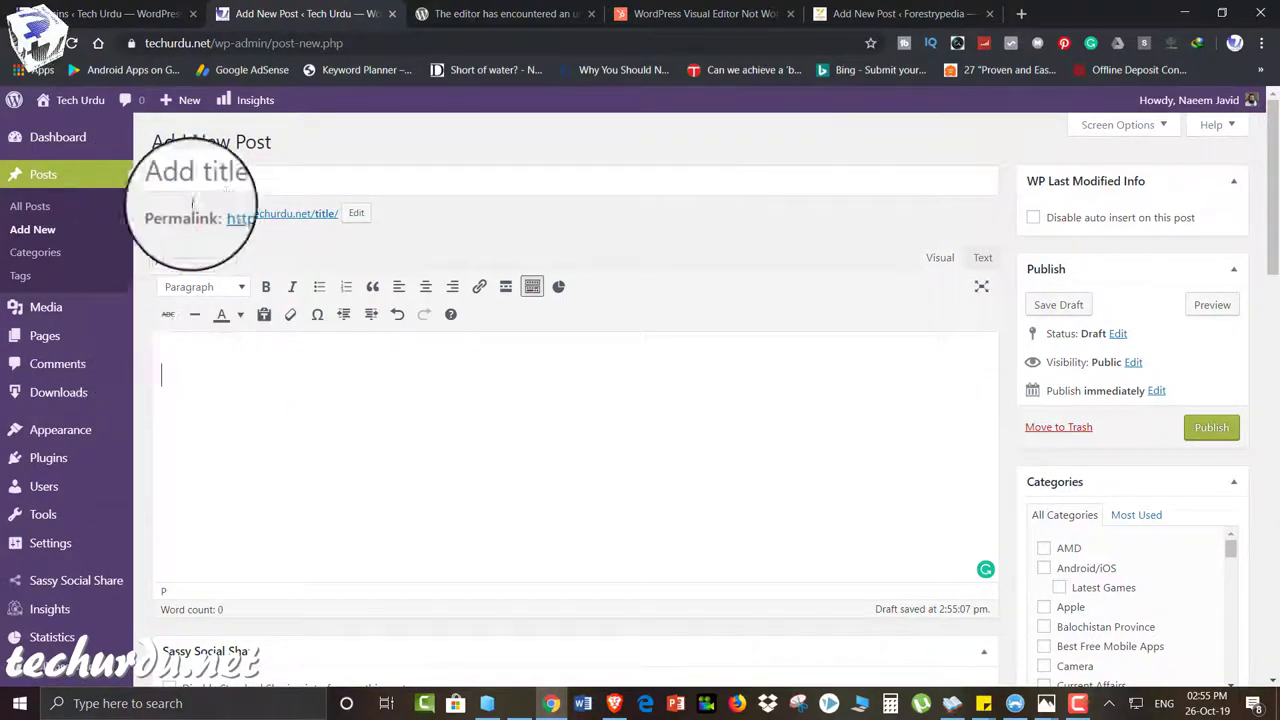
Reload the new post page and place the cursor in the post body to retest the editor
{"action": "left_click", "coordinate": [73, 45]}
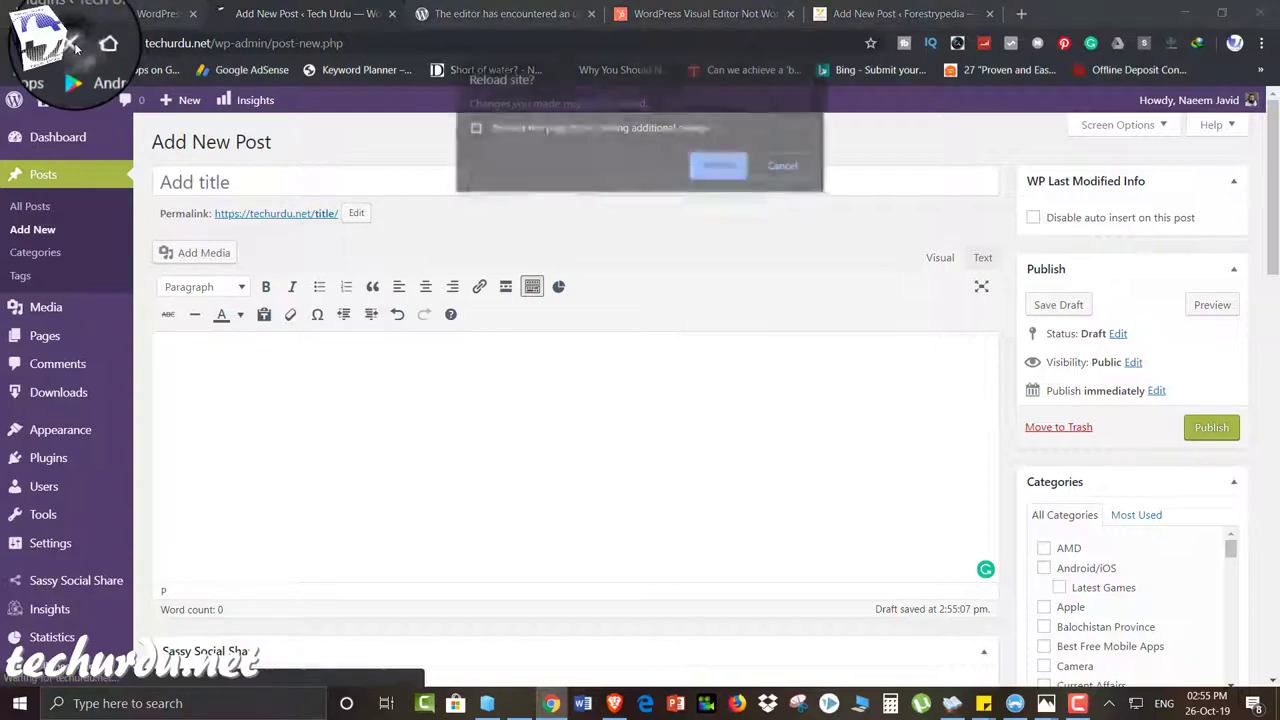
{"action": "left_click", "coordinate": [713, 162]}
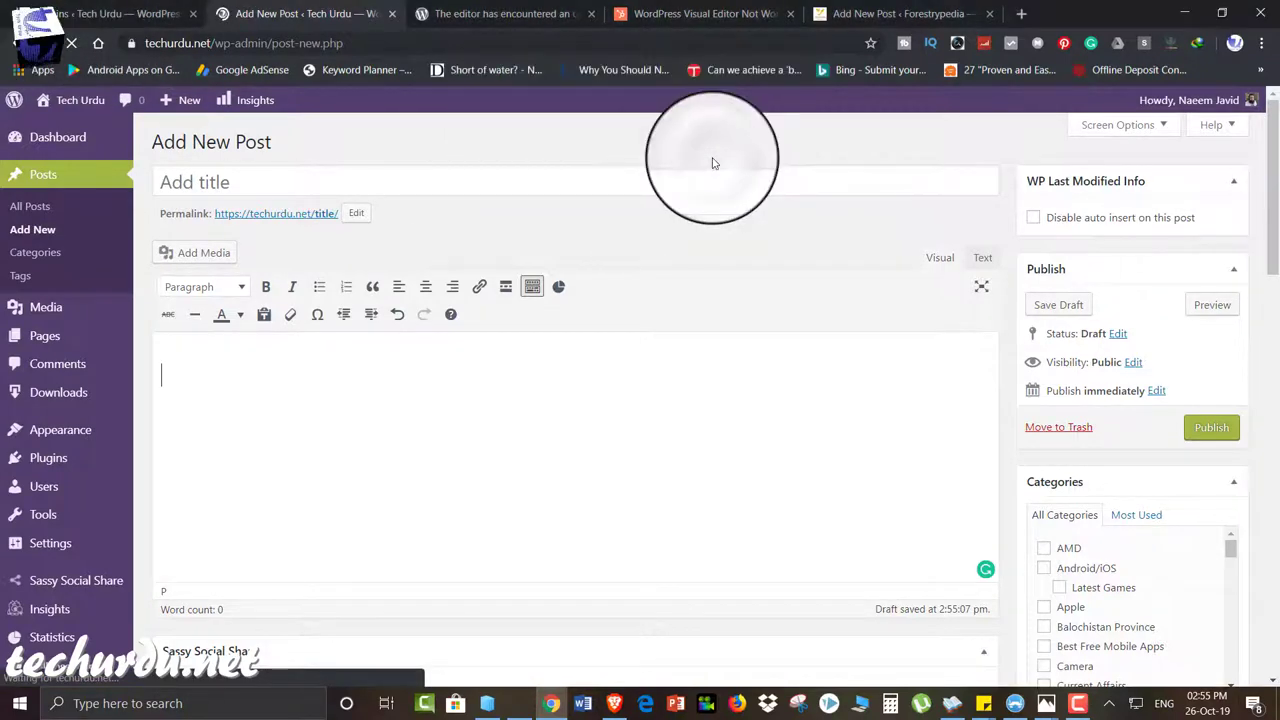
{"action": "left_click", "coordinate": [592, 378]}
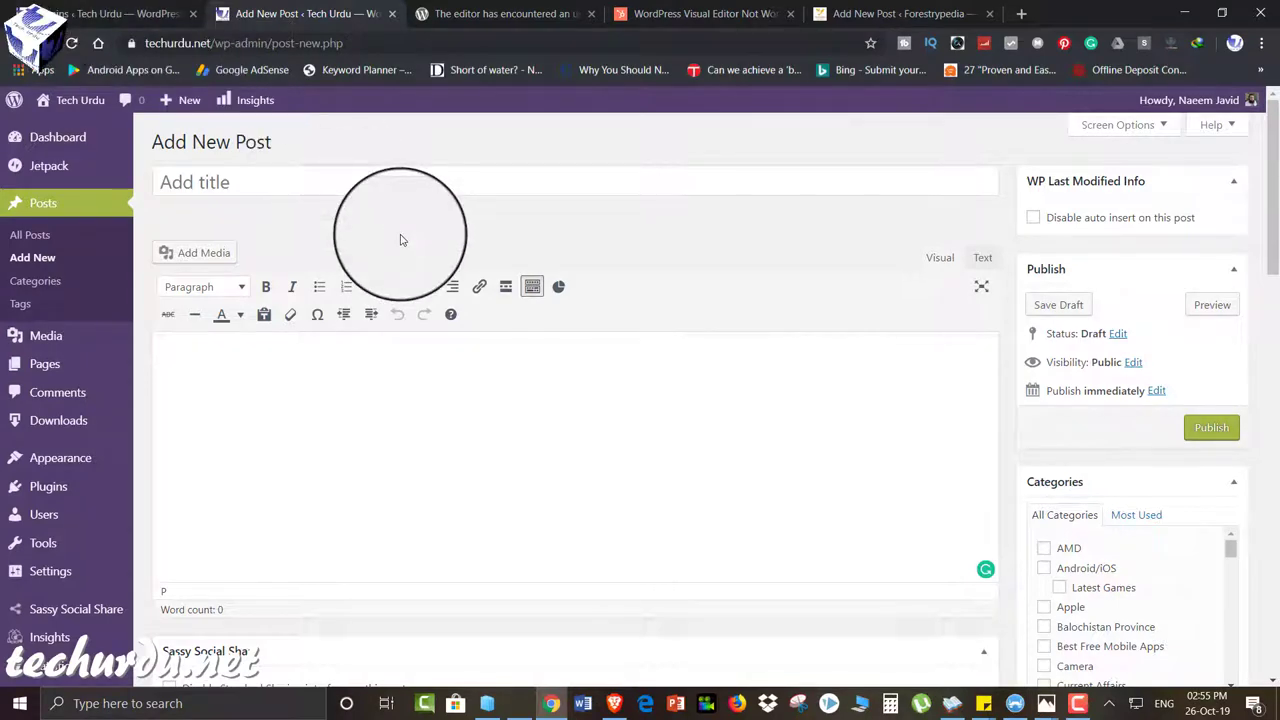
Look through the Tech Urdu plugins list for other plugins that may conflict with the editor
{"action": "left_click", "coordinate": [110, 13]}
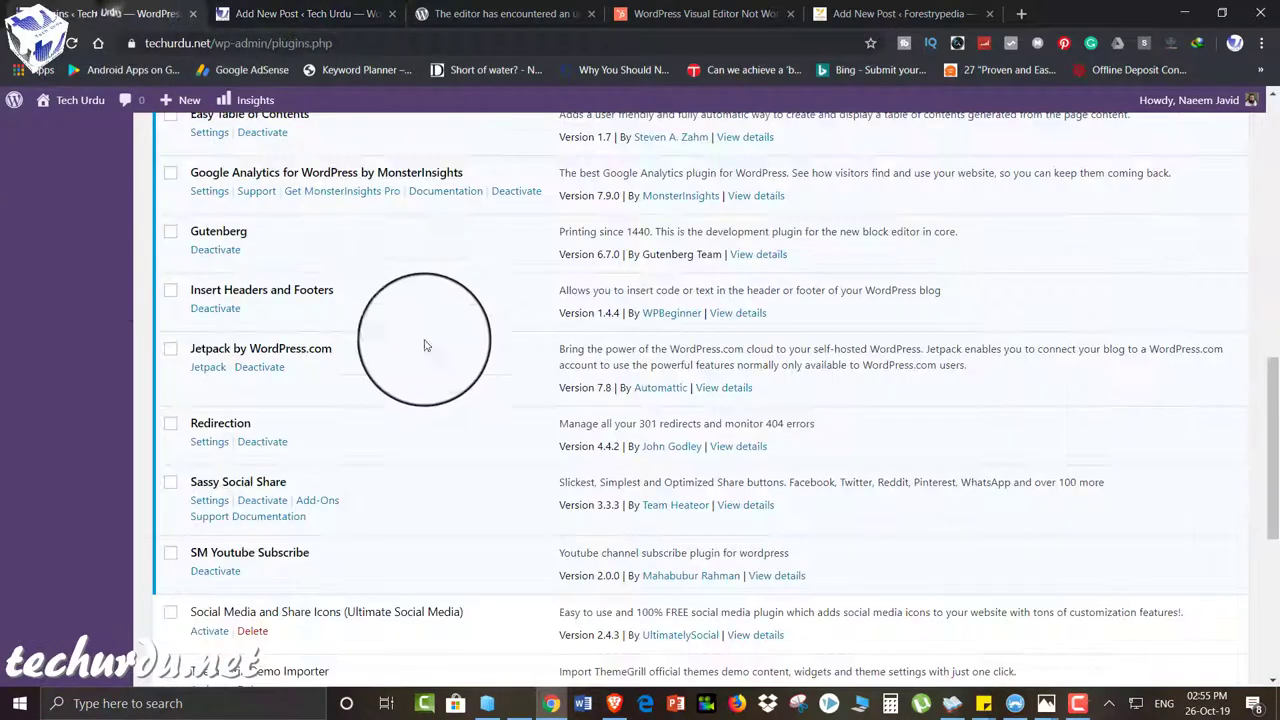
{"action": "scroll", "coordinate": [447, 385], "scroll_direction": "down", "scroll_amount": 5}
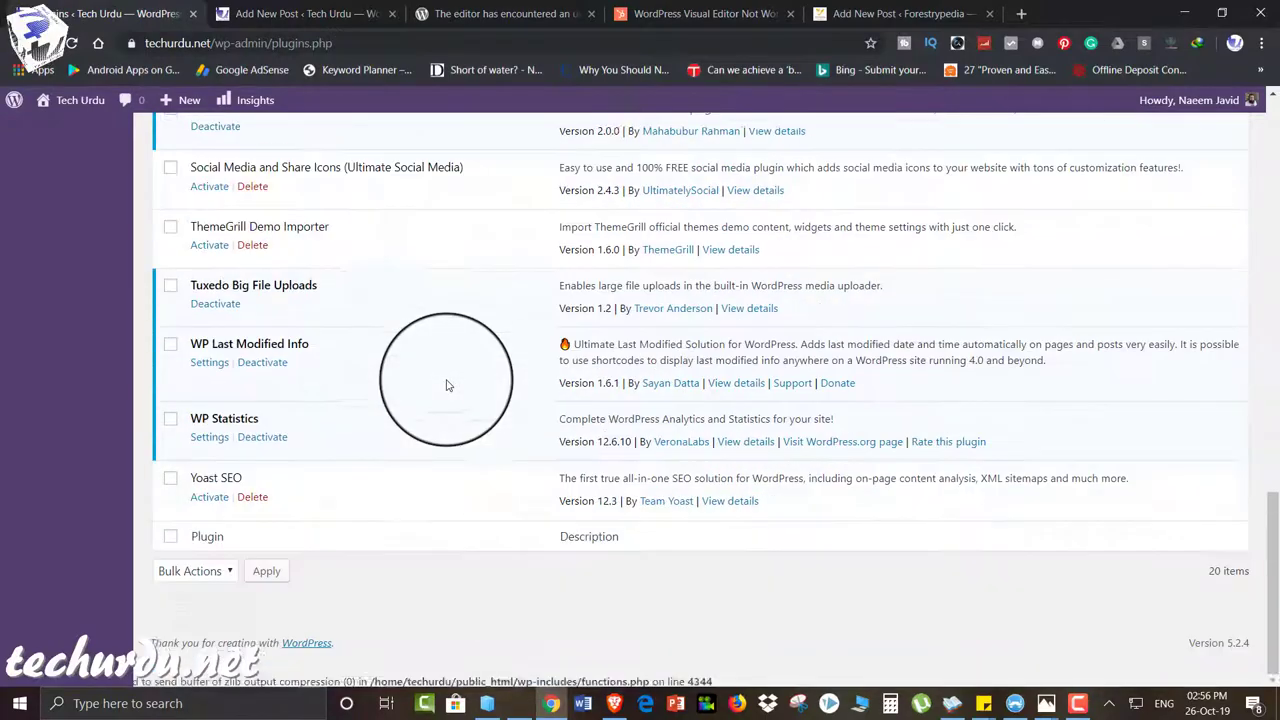
{"action": "scroll", "coordinate": [447, 385], "scroll_direction": "up", "scroll_amount": 9}
{"action": "scroll", "coordinate": [449, 381], "scroll_direction": "up", "scroll_amount": 4}
{"action": "scroll", "coordinate": [449, 383], "scroll_direction": "down", "scroll_amount": 3}
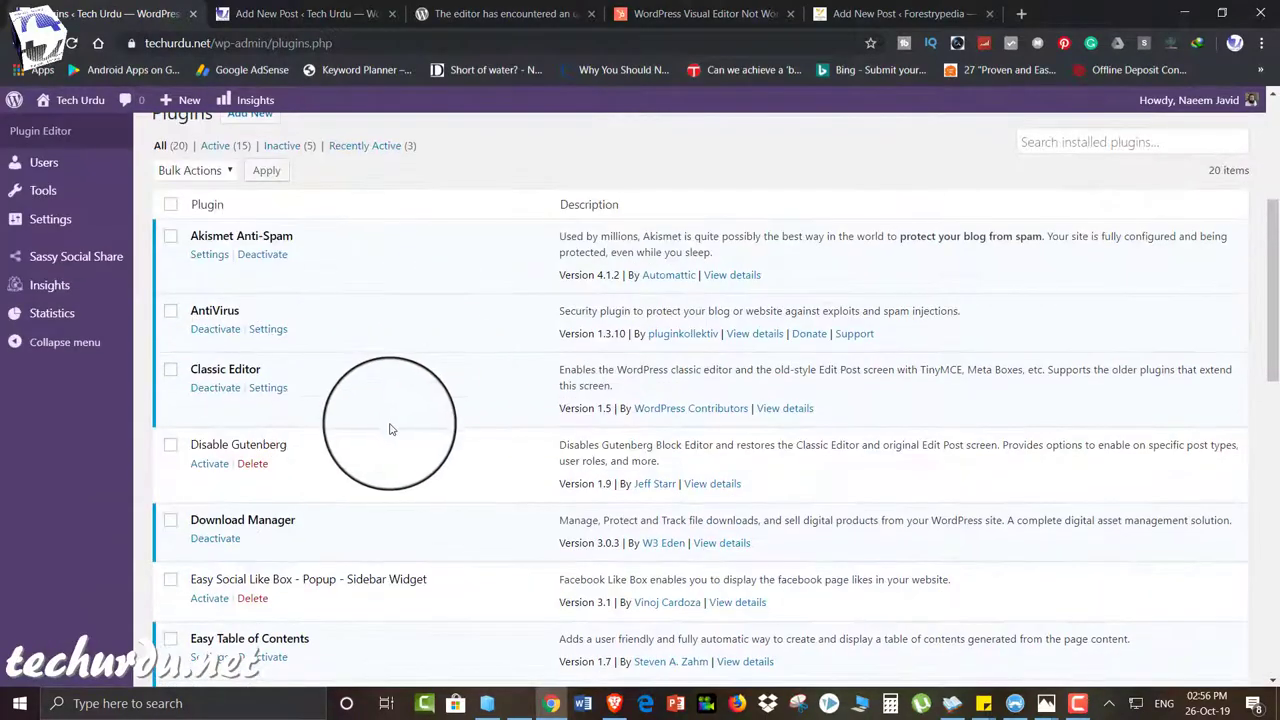
{"action": "left_click_drag", "start_coordinate": [391, 428], "coordinate": [471, 416]}
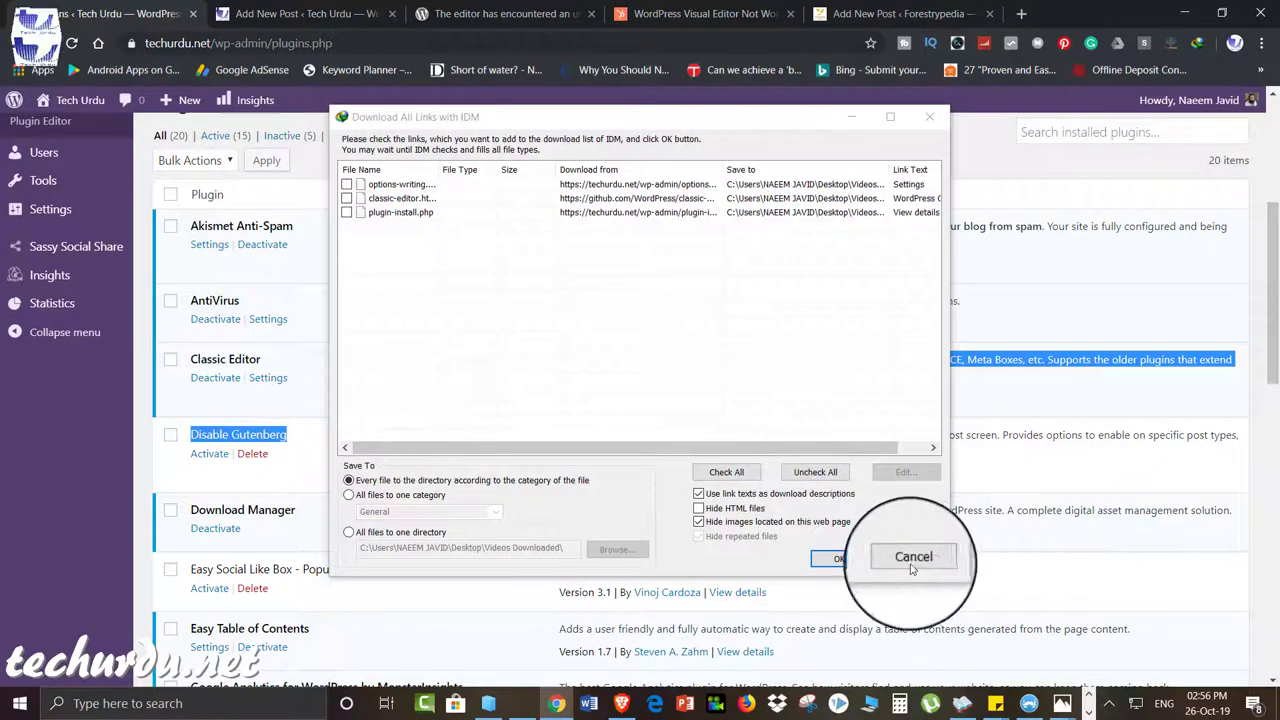
{"action": "left_click", "coordinate": [912, 560]}
{"action": "left_click", "coordinate": [116, 393]}
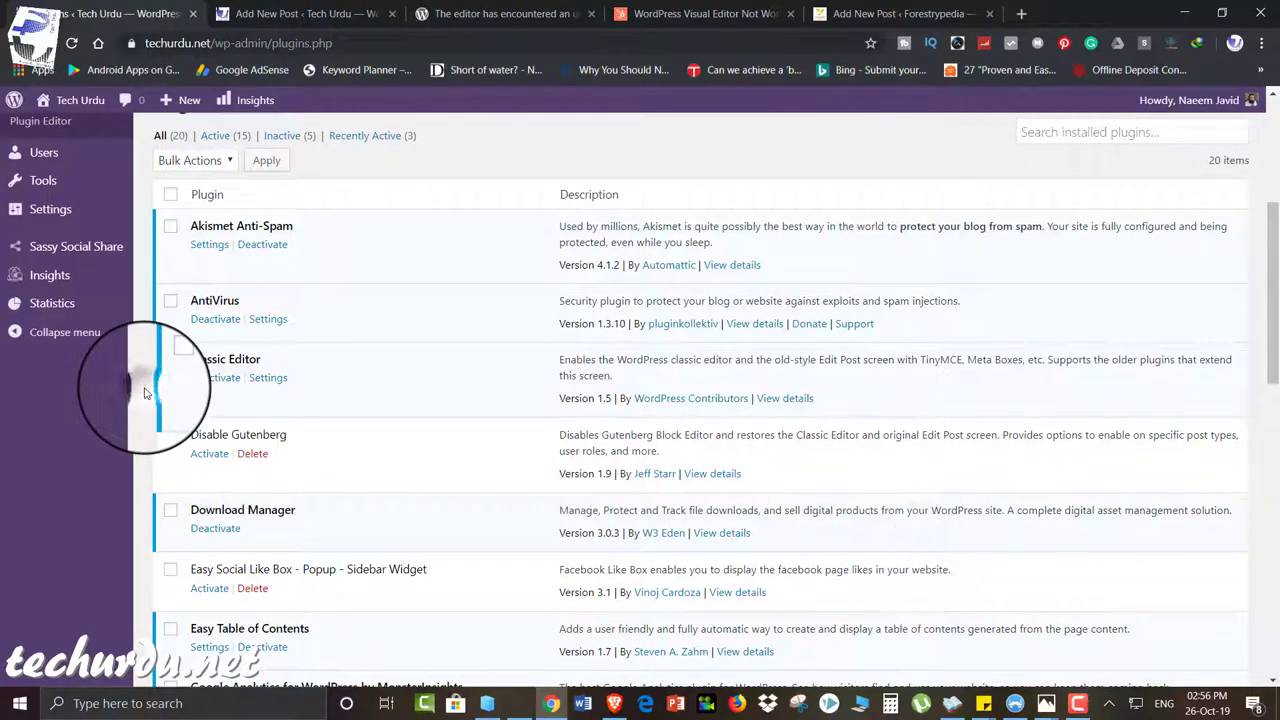
Deactivate the Gutenberg plugin and return to the new post page to check the editor's body area
{"action": "scroll", "coordinate": [144, 393], "scroll_direction": "down", "scroll_amount": 1}
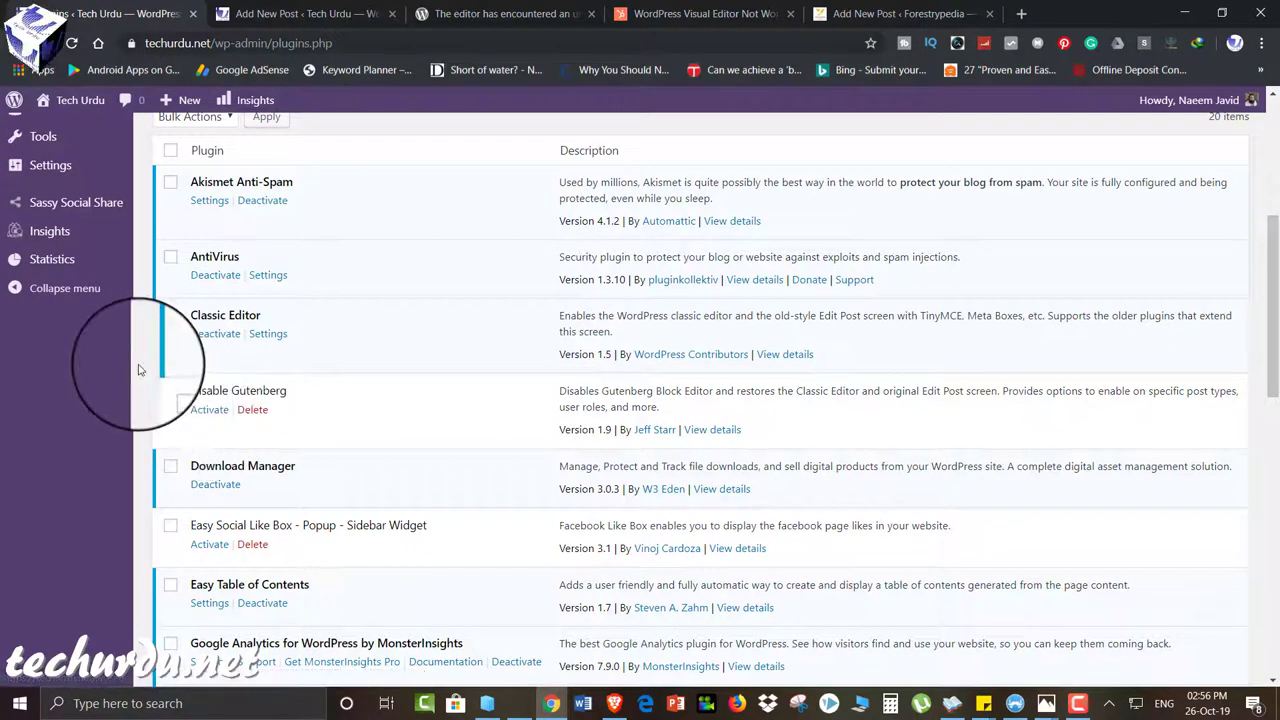
{"action": "scroll", "coordinate": [140, 370], "scroll_direction": "down", "scroll_amount": 1}
{"action": "scroll", "coordinate": [140, 370], "scroll_direction": "down", "scroll_amount": 8}
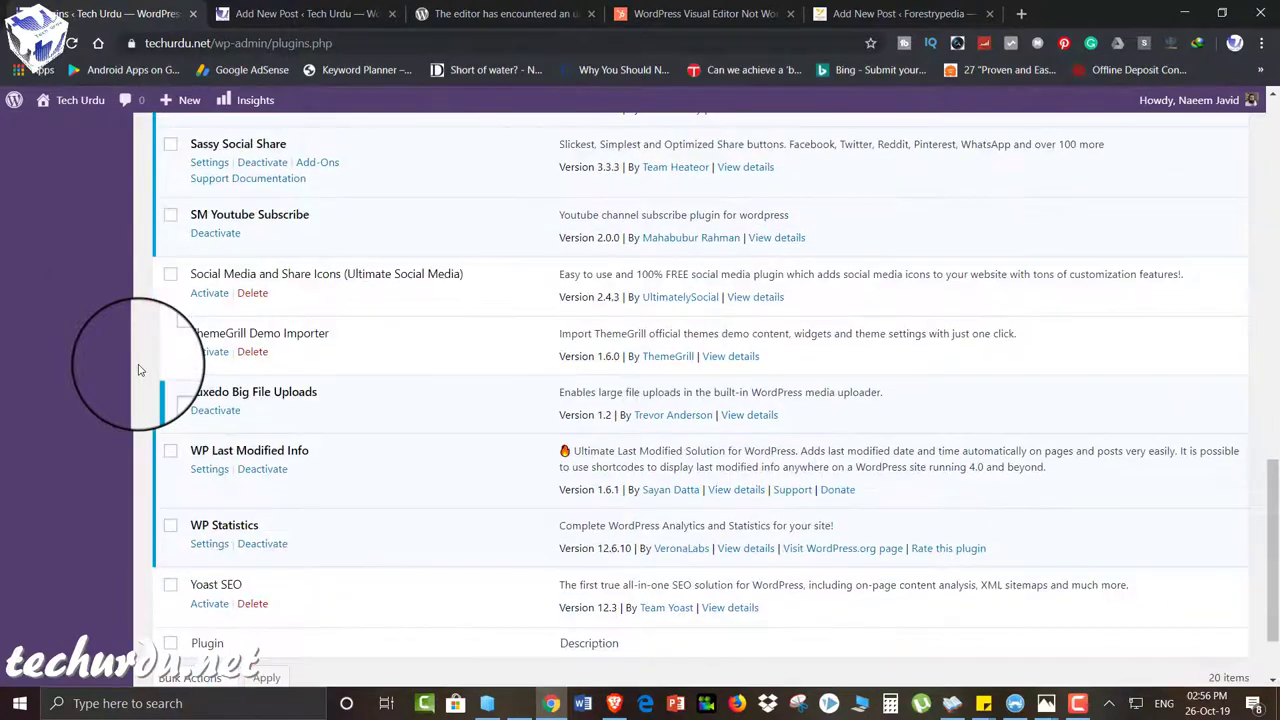
{"action": "scroll", "coordinate": [140, 370], "scroll_direction": "up", "scroll_amount": 3}
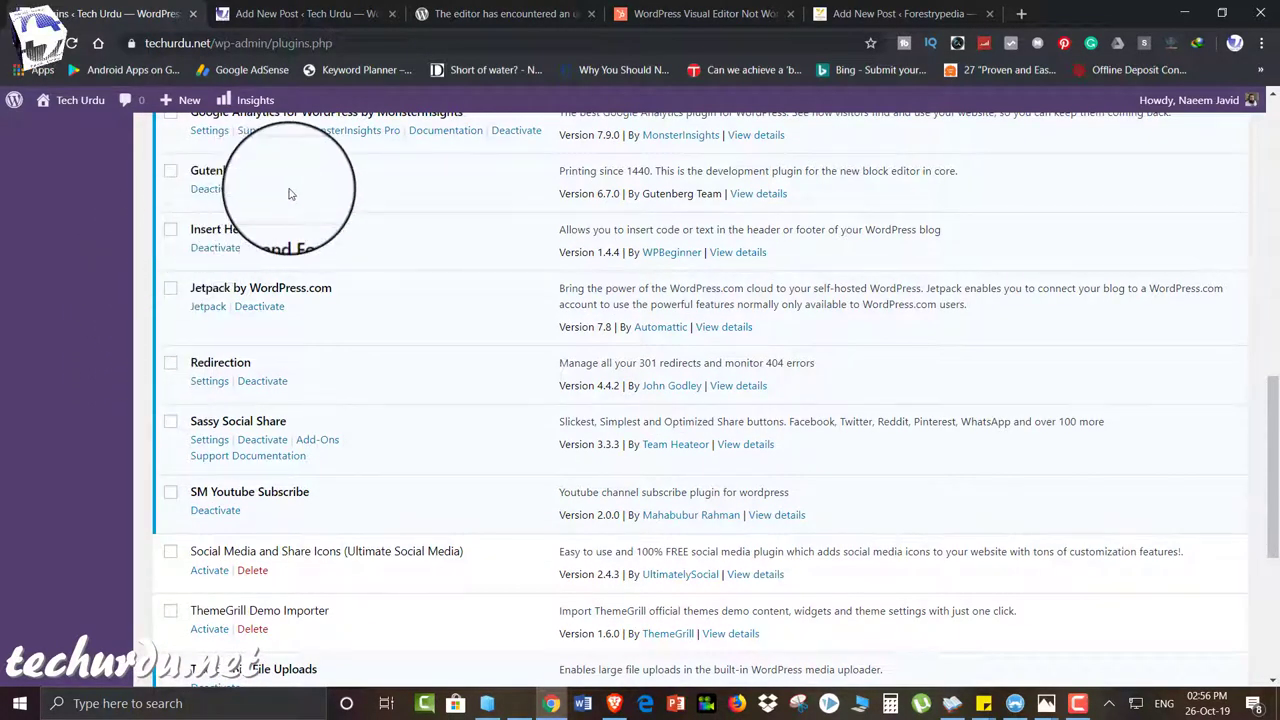
{"action": "scroll", "coordinate": [290, 193], "scroll_direction": "up", "scroll_amount": 1}
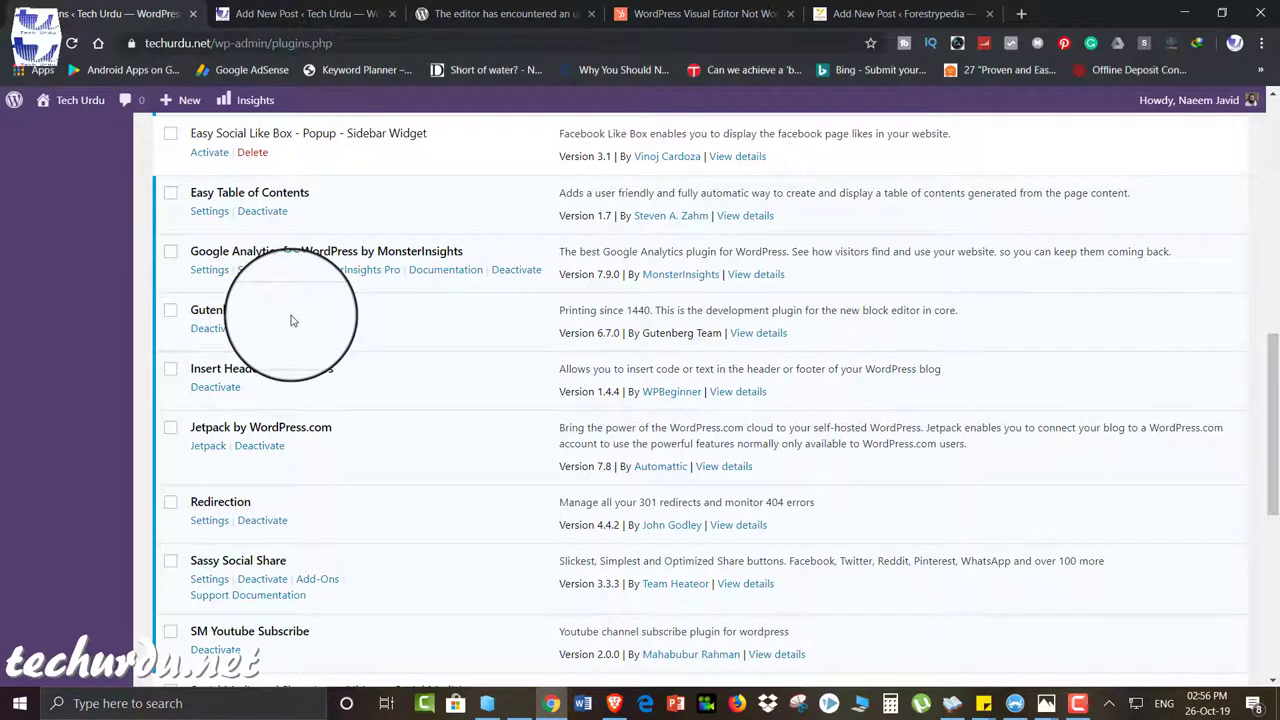
{"action": "left_click", "coordinate": [195, 331]}
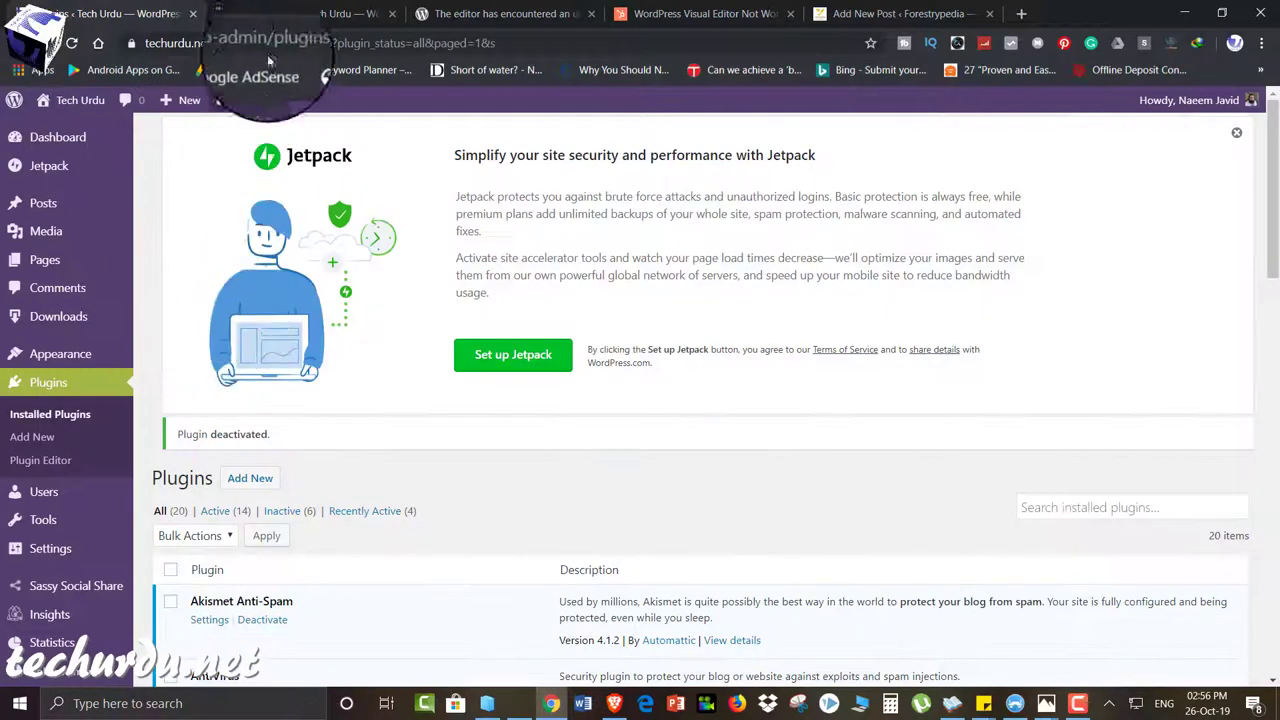
{"action": "left_click", "coordinate": [290, 13]}
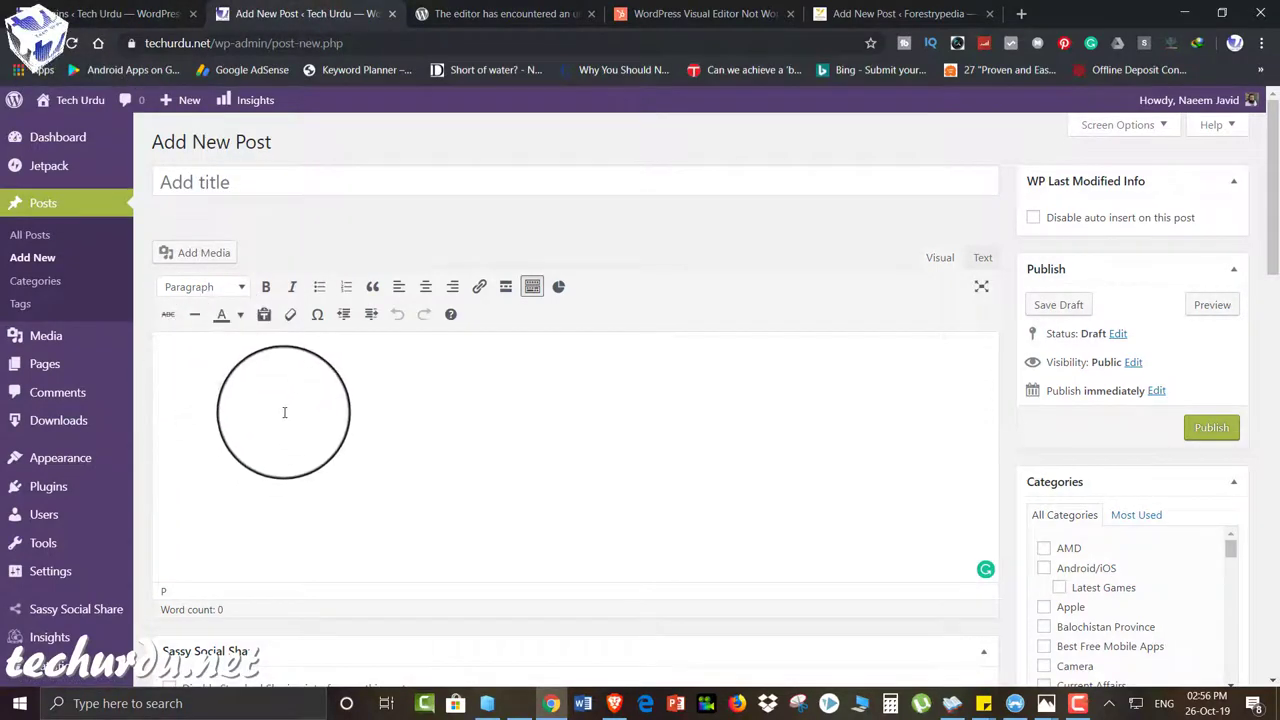
{"action": "left_click", "coordinate": [186, 374]}
Activate the Yoast SEO plugin in the Tech Urdu plugins list
{"action": "left_click", "coordinate": [120, 13]}
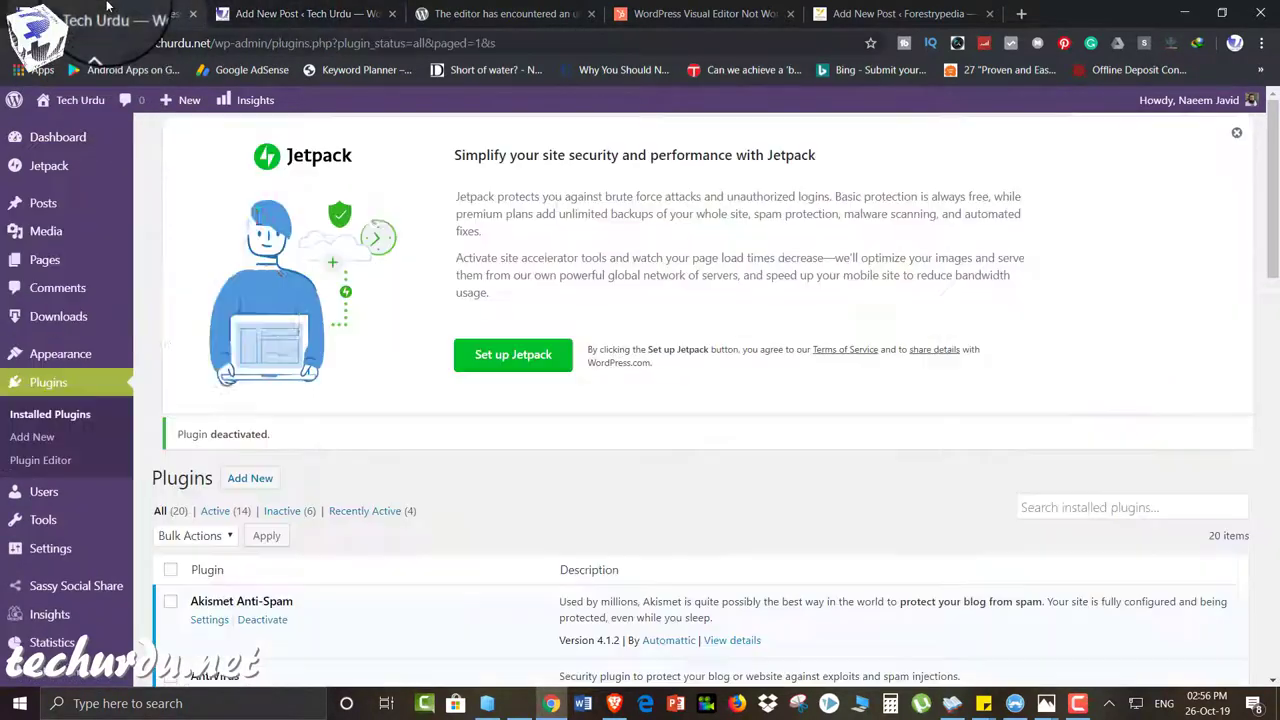
{"action": "scroll", "coordinate": [219, 334], "scroll_direction": "down", "scroll_amount": 1}
{"action": "scroll", "coordinate": [221, 341], "scroll_direction": "down", "scroll_amount": 15}
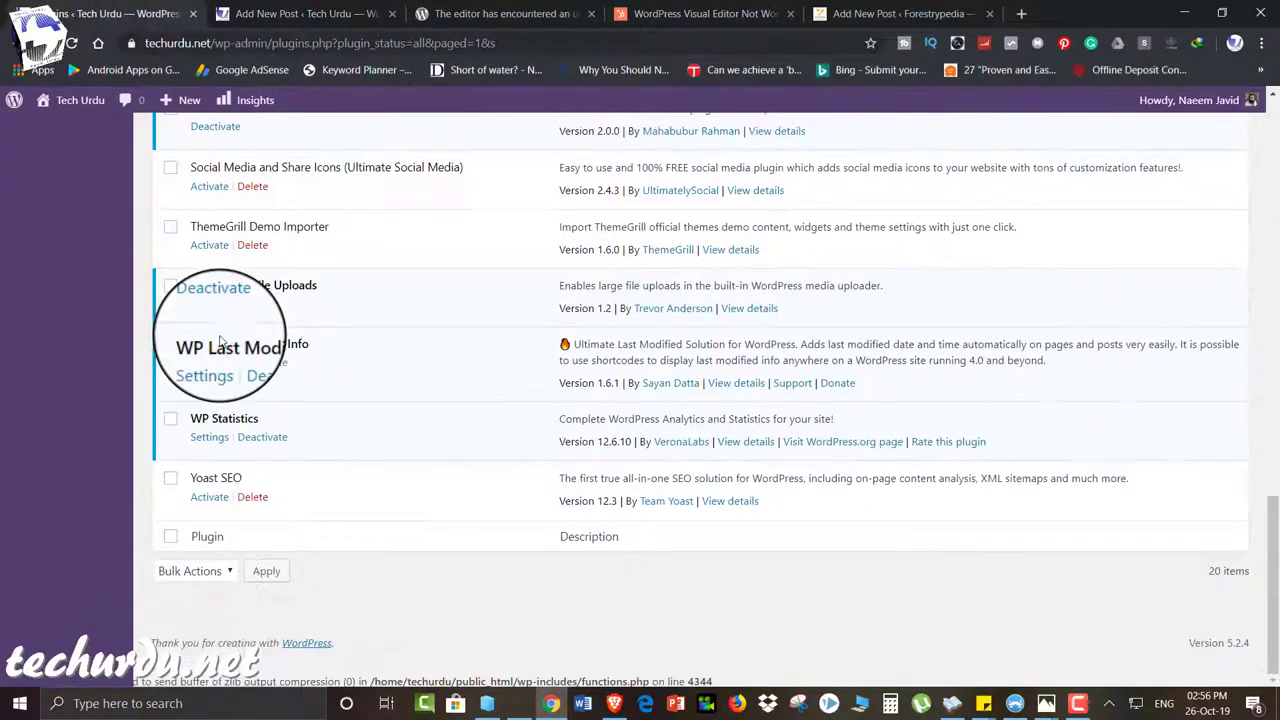
{"action": "left_click", "coordinate": [210, 498]}
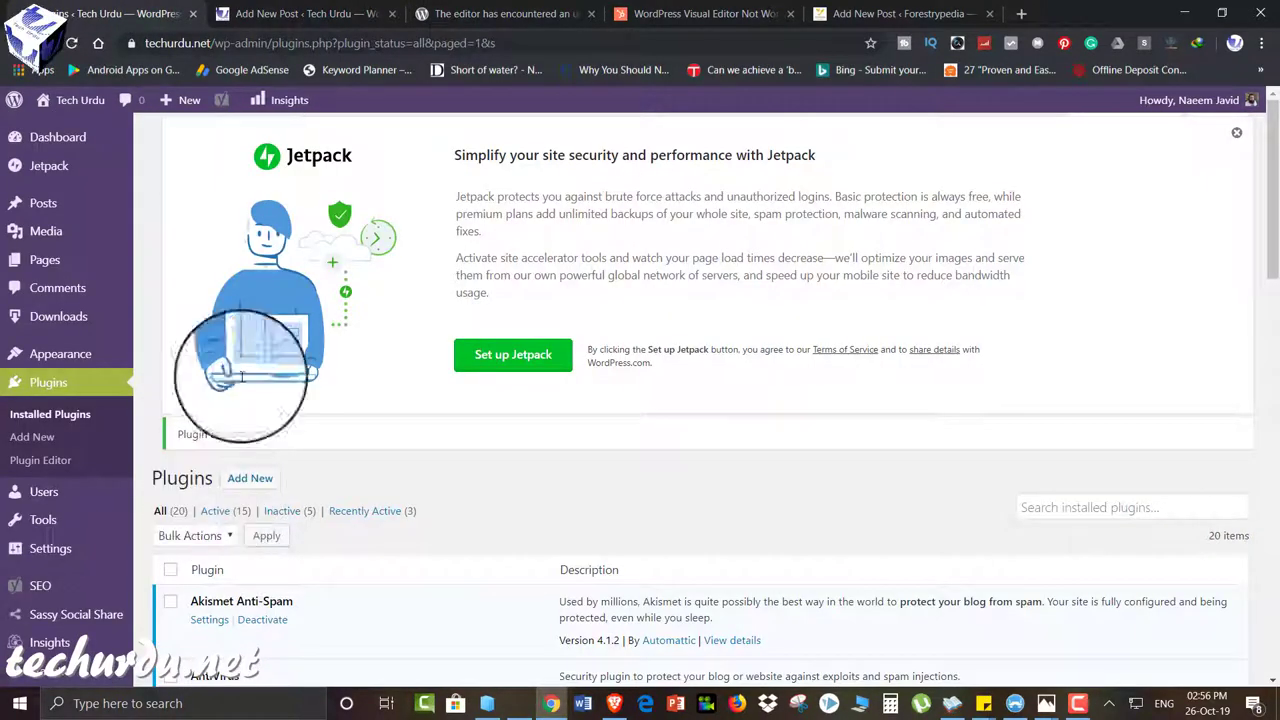
Reload the new post page and test its body field with Yoast SEO active
{"action": "left_click", "coordinate": [310, 12]}
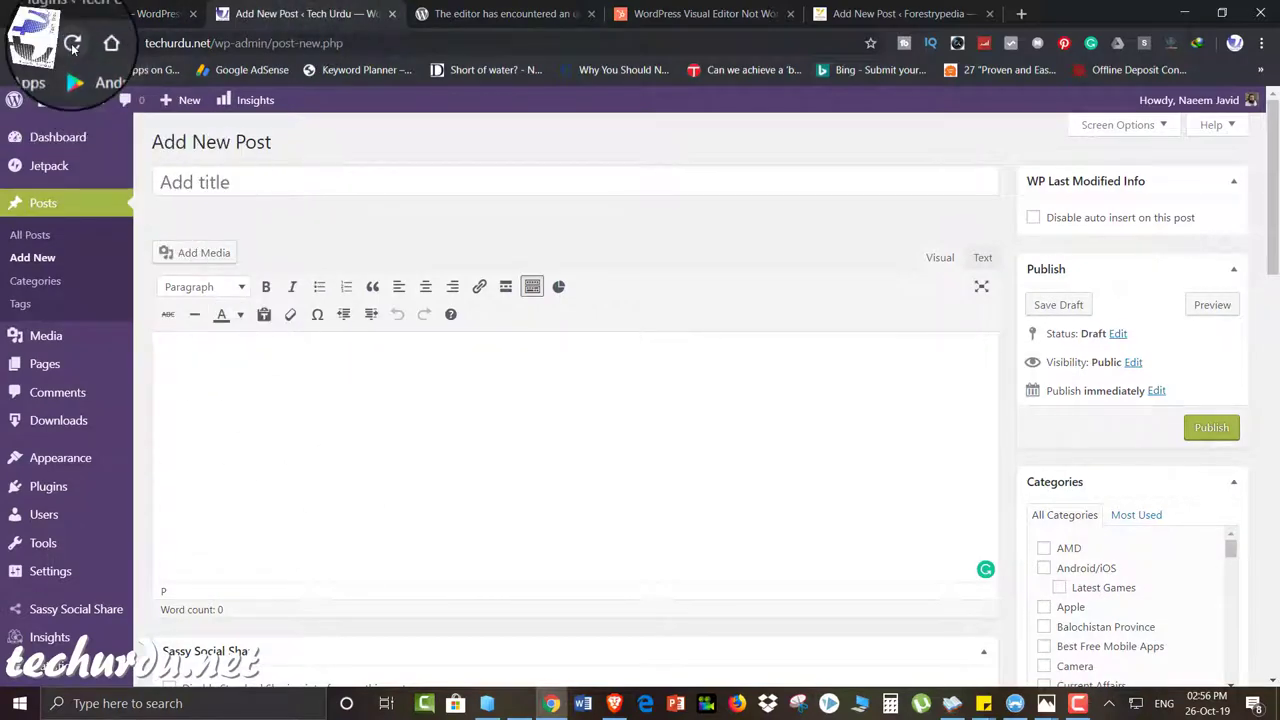
{"action": "left_click", "coordinate": [72, 47]}
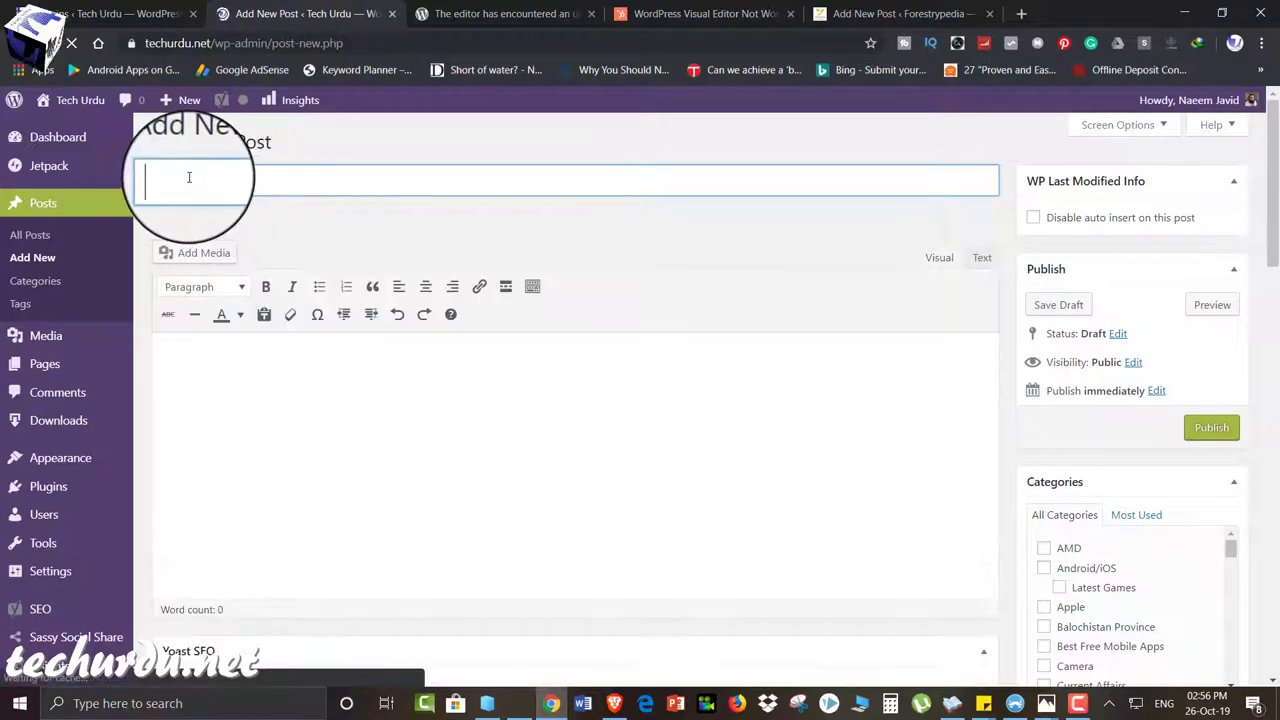
{"action": "left_click", "coordinate": [224, 385]}
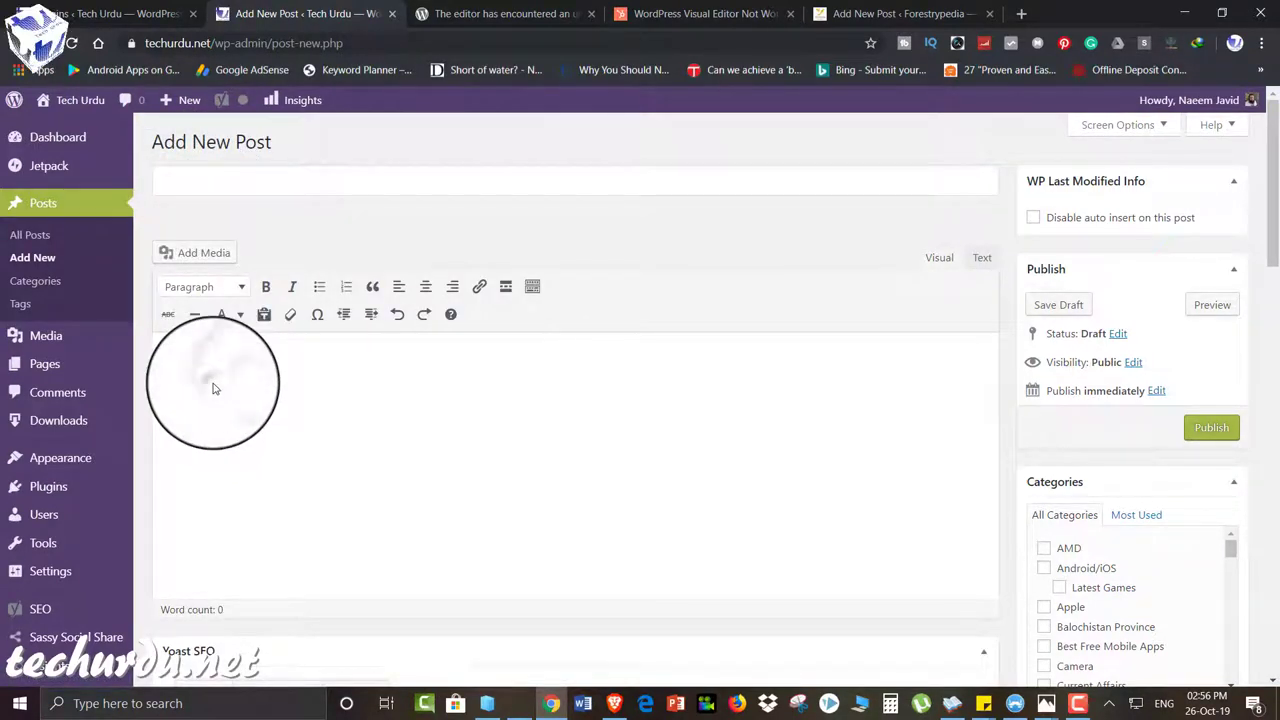
Deactivate the Yoast SEO plugin again in the Tech Urdu plugins list
{"action": "left_click_drag", "start_coordinate": [117, 8], "coordinate": [70, 14]}
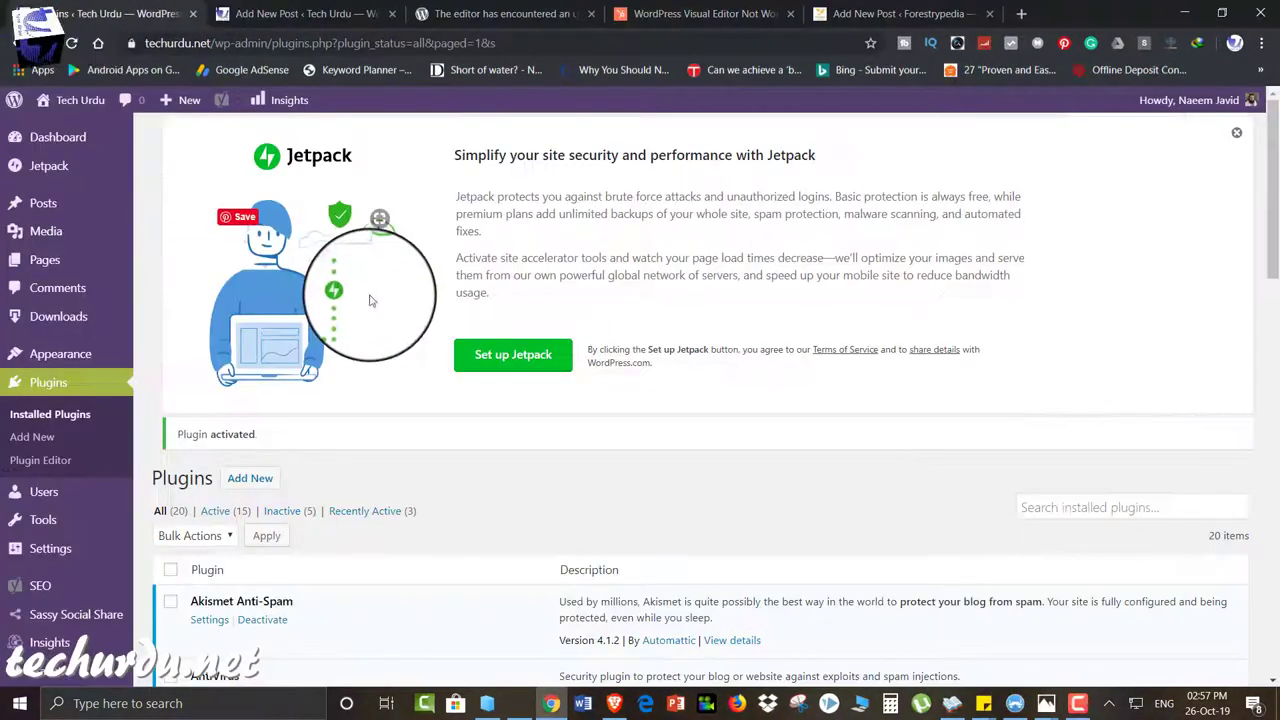
{"action": "scroll", "coordinate": [371, 300], "scroll_direction": "down", "scroll_amount": 15}
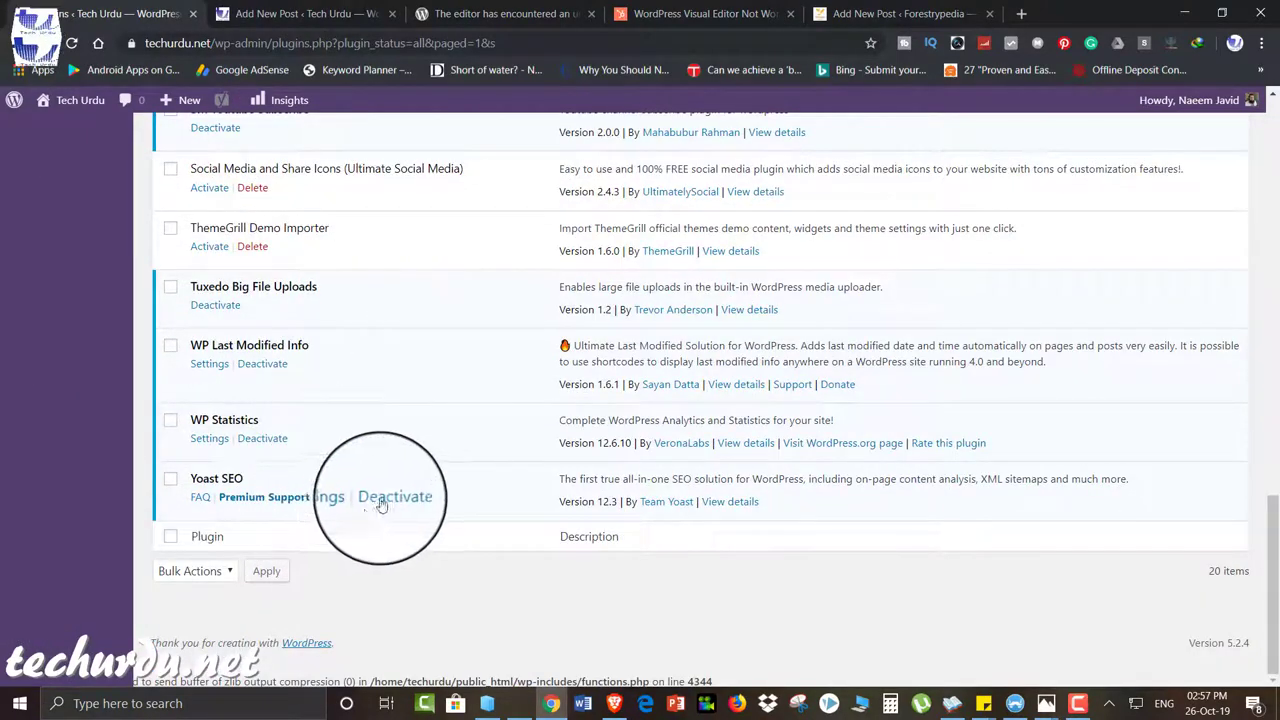
{"action": "left_click", "coordinate": [390, 497]}
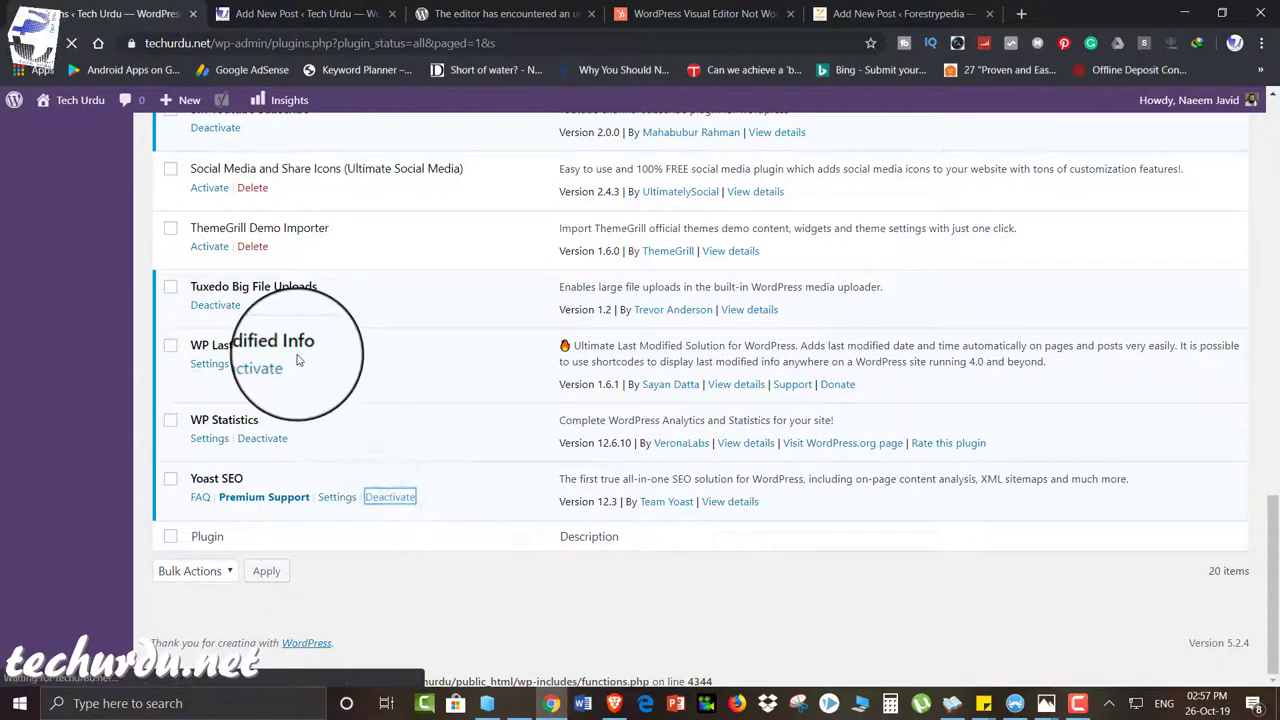
Reload the new post page and test the body and title fields with Yoast SEO deactivated
{"action": "left_click", "coordinate": [265, 13]}
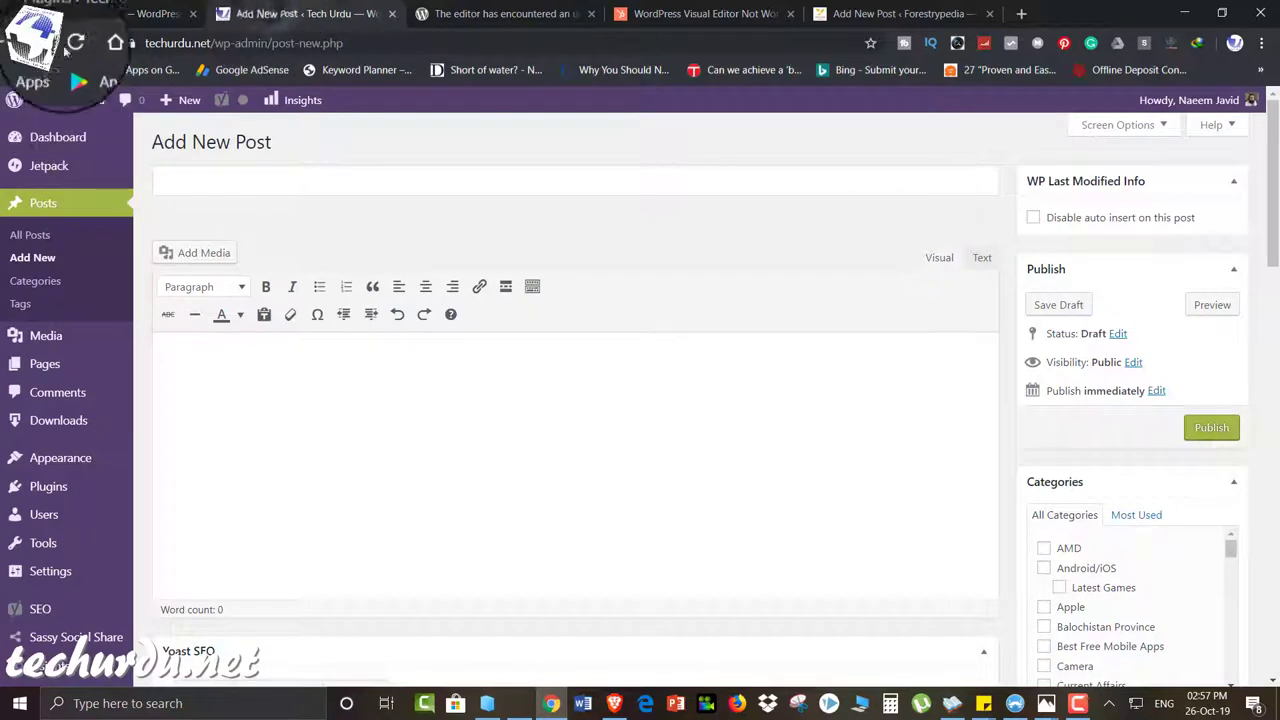
{"action": "left_click", "coordinate": [73, 44]}
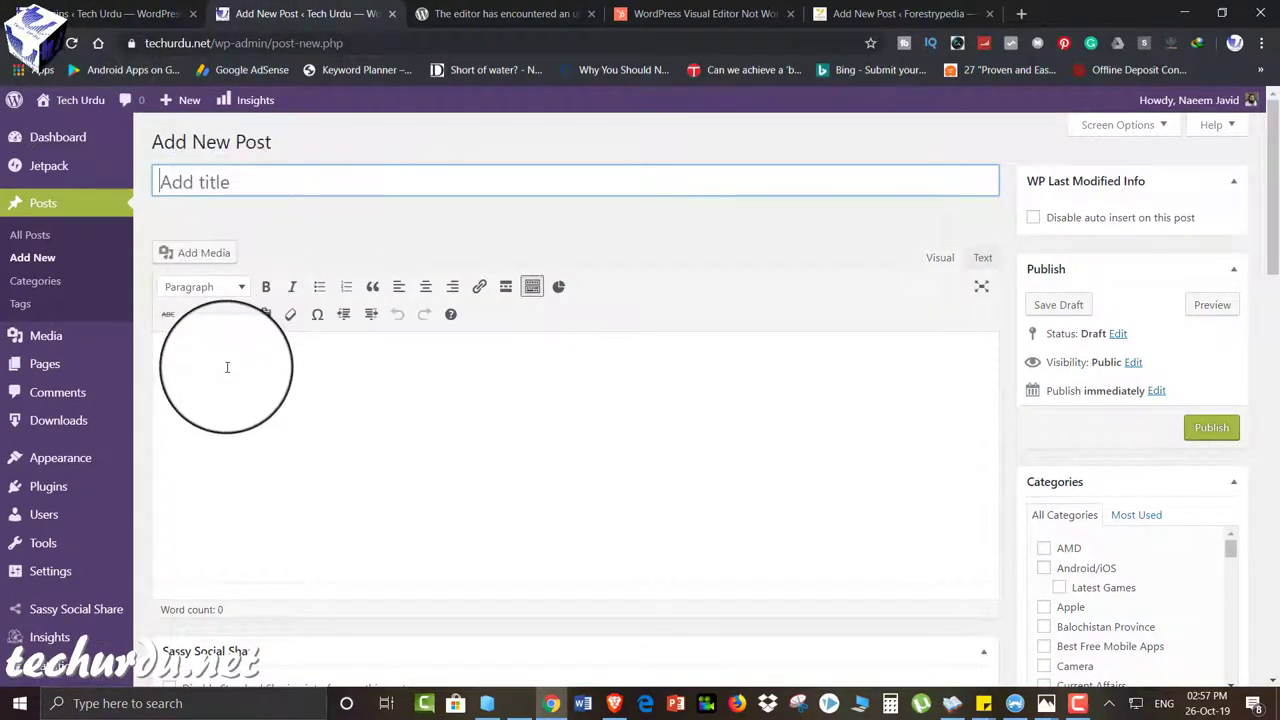
{"action": "left_click", "coordinate": [223, 363]}
{"action": "left_click", "coordinate": [237, 172]}
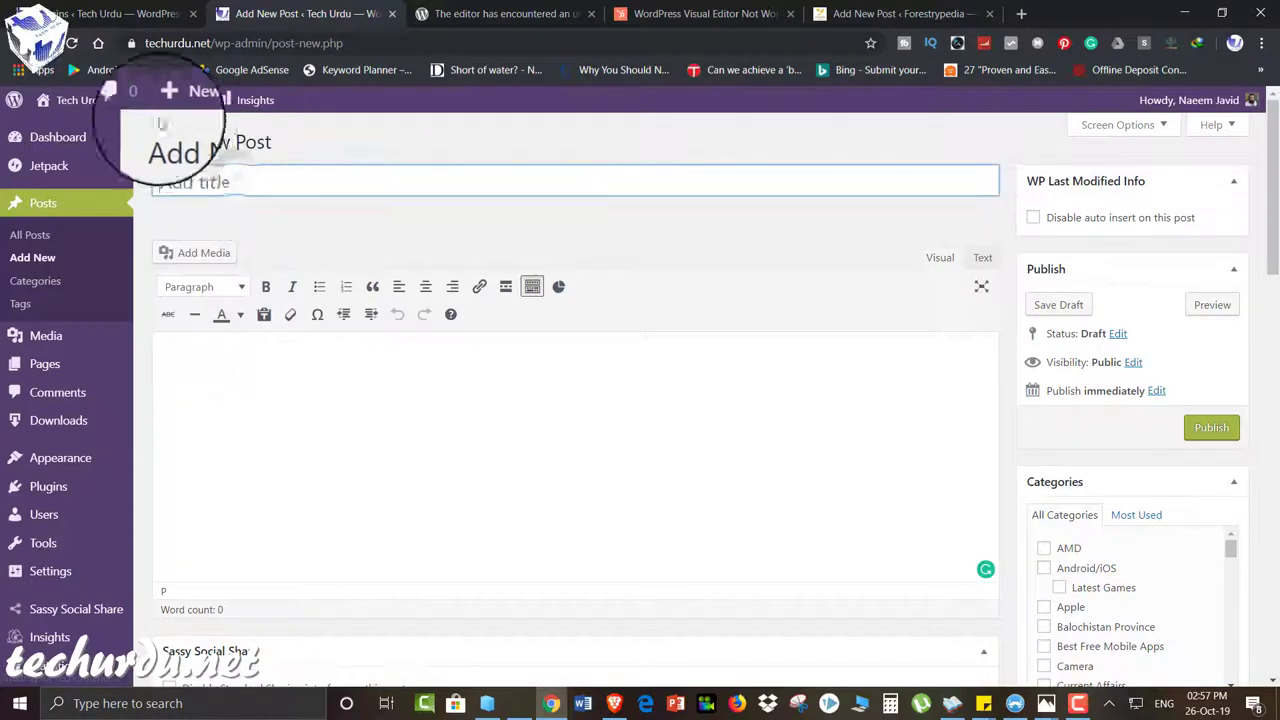
Visit the public Tech Urdu site from the admin area and show the PSC/CSS submenu
{"action": "mouse_move", "coordinate": [80, 100]}
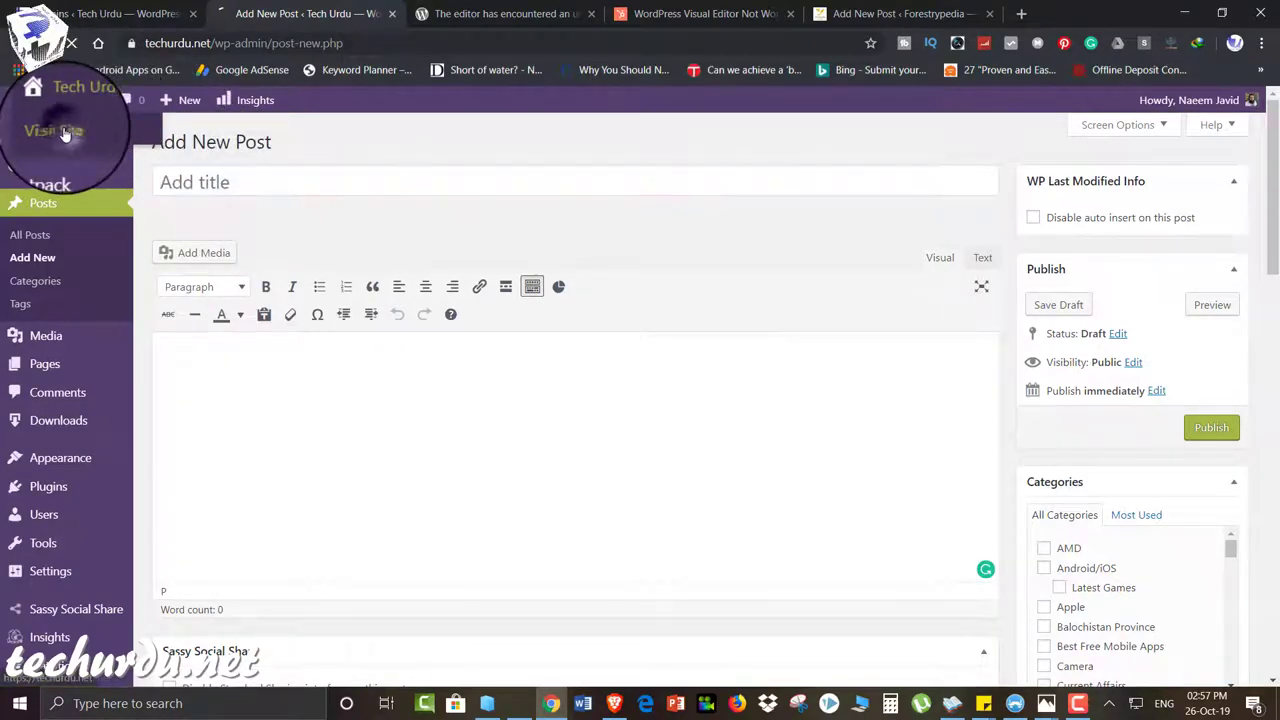
{"action": "left_click", "coordinate": [64, 133]}
{"action": "mouse_move", "coordinate": [215, 333]}
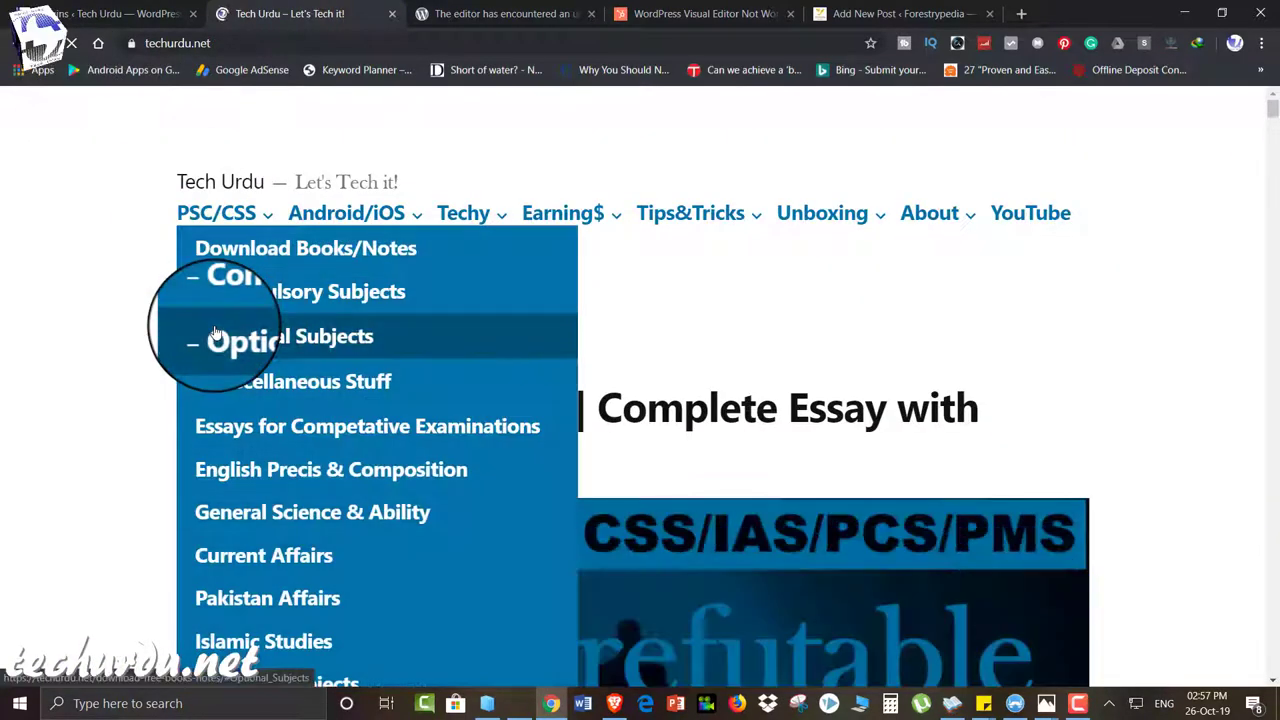
Open the post "The Irrefutable Truth | Complete Essay with Outline" for editing and check its body content in the visual editor
{"action": "left_click", "coordinate": [745, 407]}
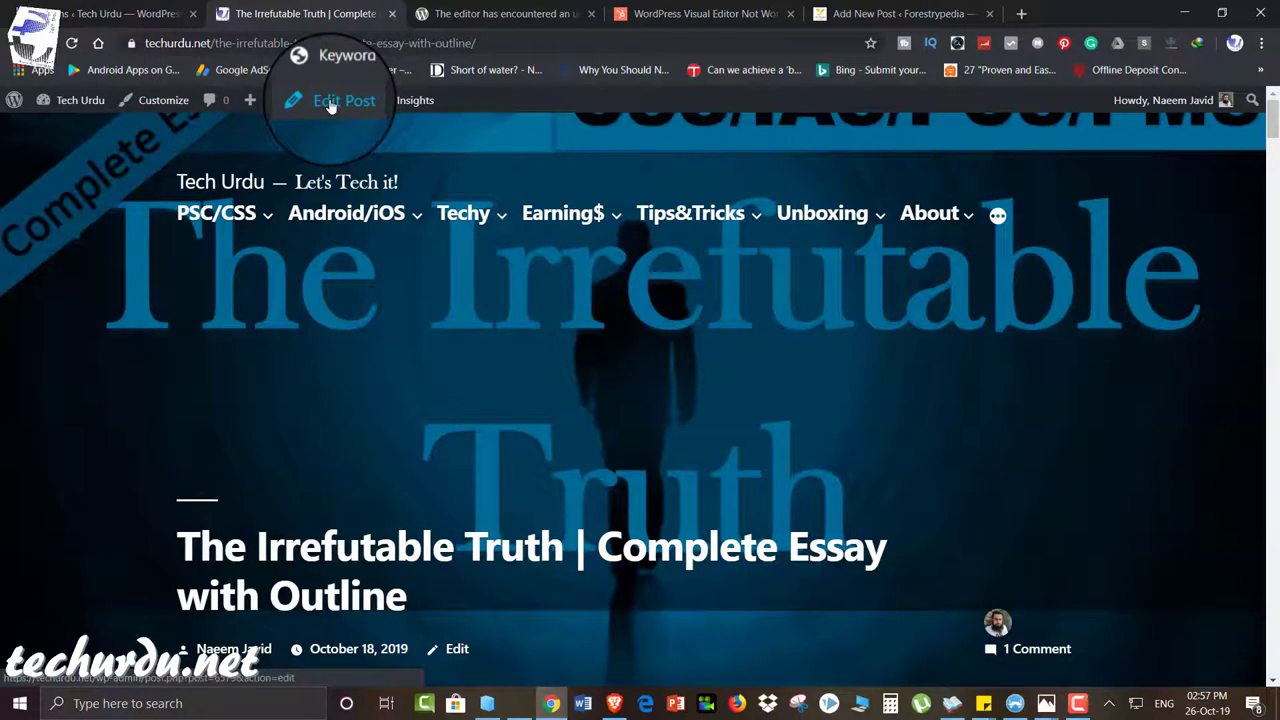
{"action": "left_click", "coordinate": [330, 104]}
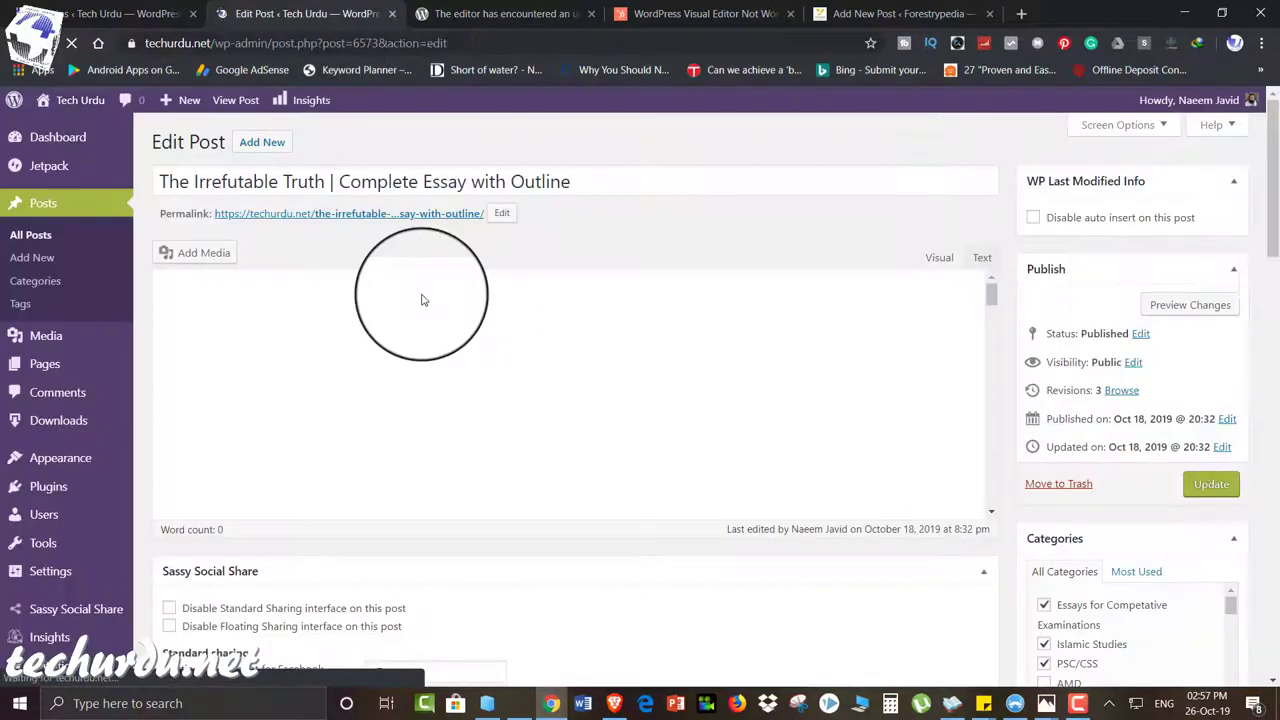
{"action": "scroll", "coordinate": [413, 399], "scroll_direction": "down", "scroll_amount": 4}
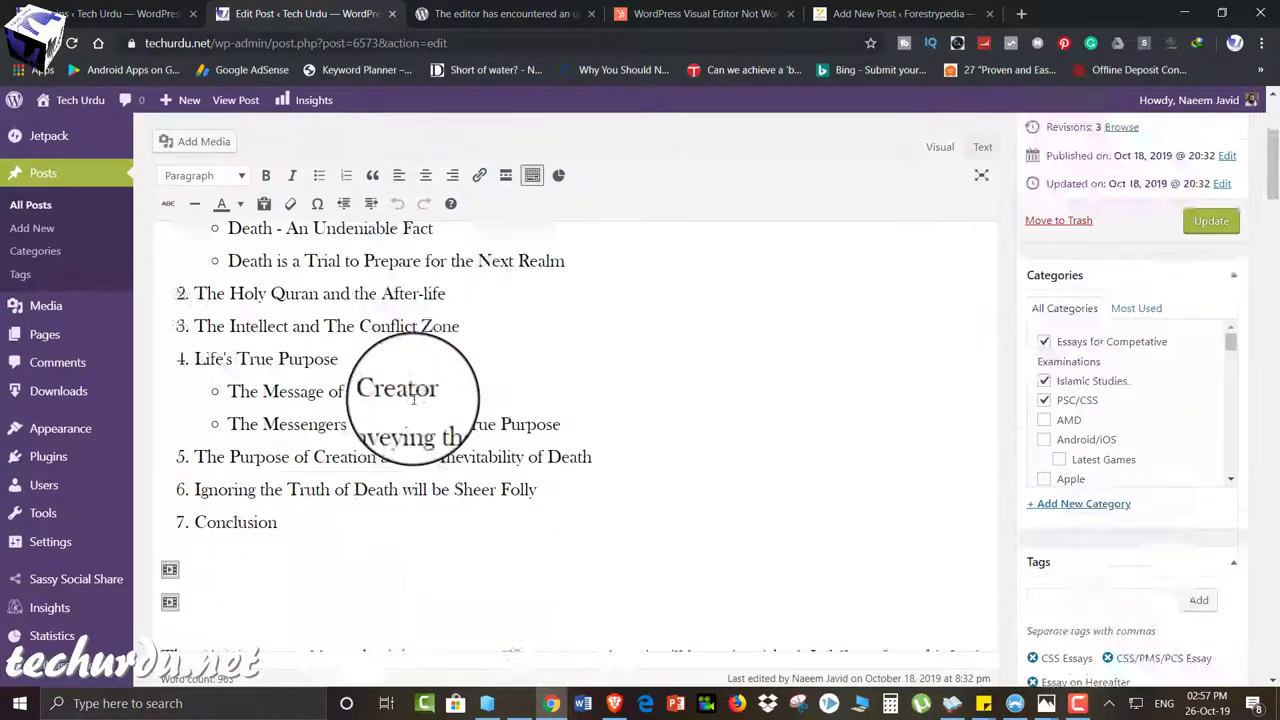
{"action": "left_click", "coordinate": [352, 347]}
{"action": "scroll", "coordinate": [352, 347], "scroll_direction": "up", "scroll_amount": 5}
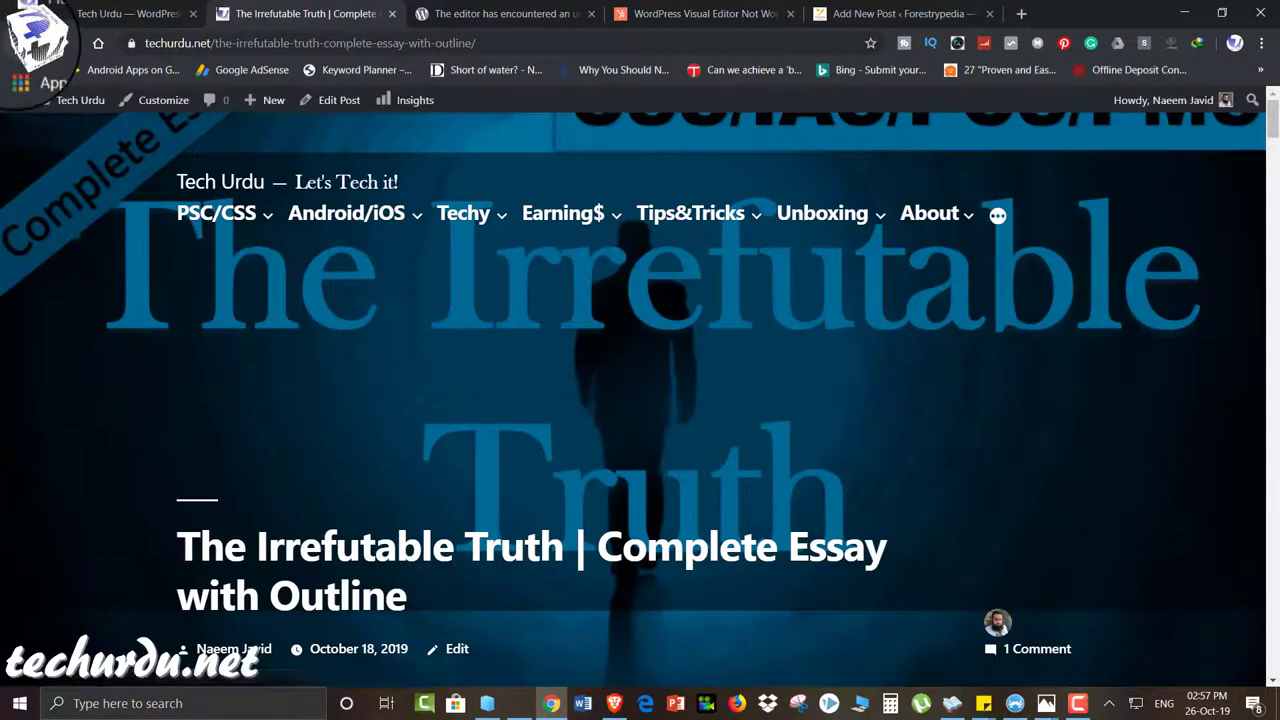
Return to the published version of the essay post and look through its outline and opening text
{"action": "scroll", "coordinate": [483, 340], "scroll_direction": "down", "scroll_amount": 5}
{"action": "scroll", "coordinate": [485, 349], "scroll_direction": "down", "scroll_amount": 7}
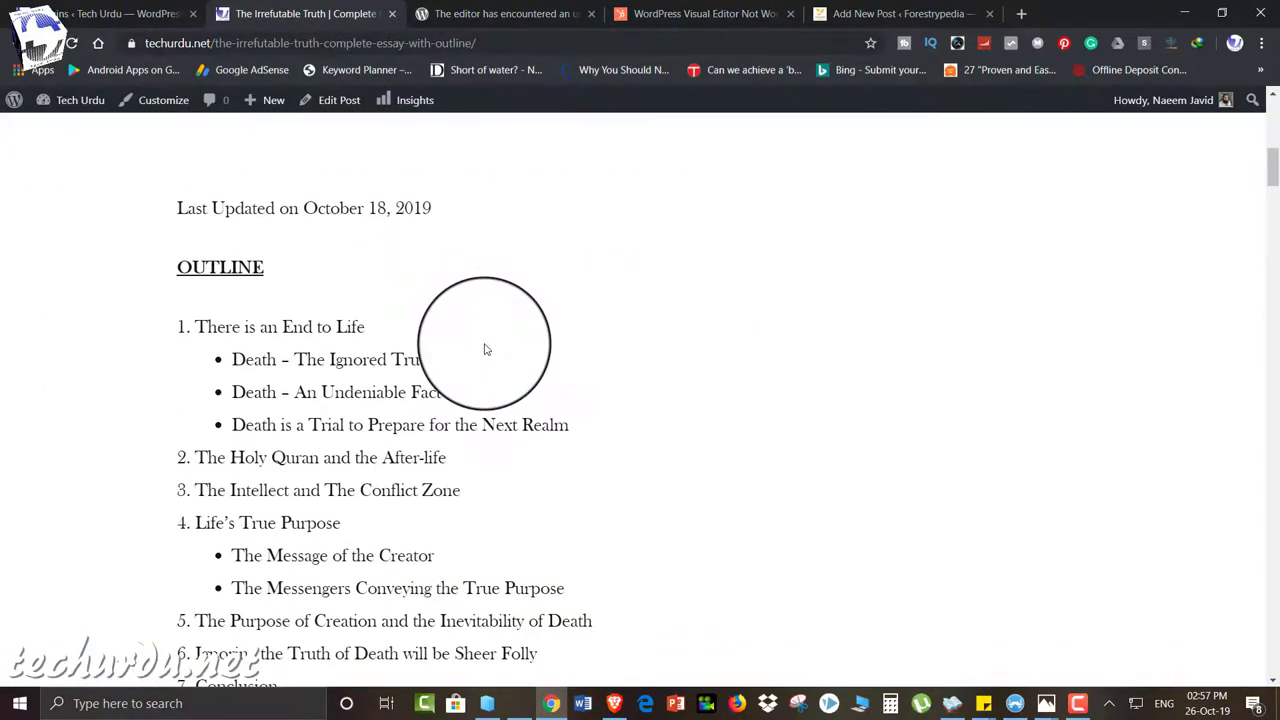
{"action": "scroll", "coordinate": [81, 398], "scroll_direction": "down", "scroll_amount": 4}
{"action": "scroll", "coordinate": [81, 398], "scroll_direction": "up", "scroll_amount": 15}
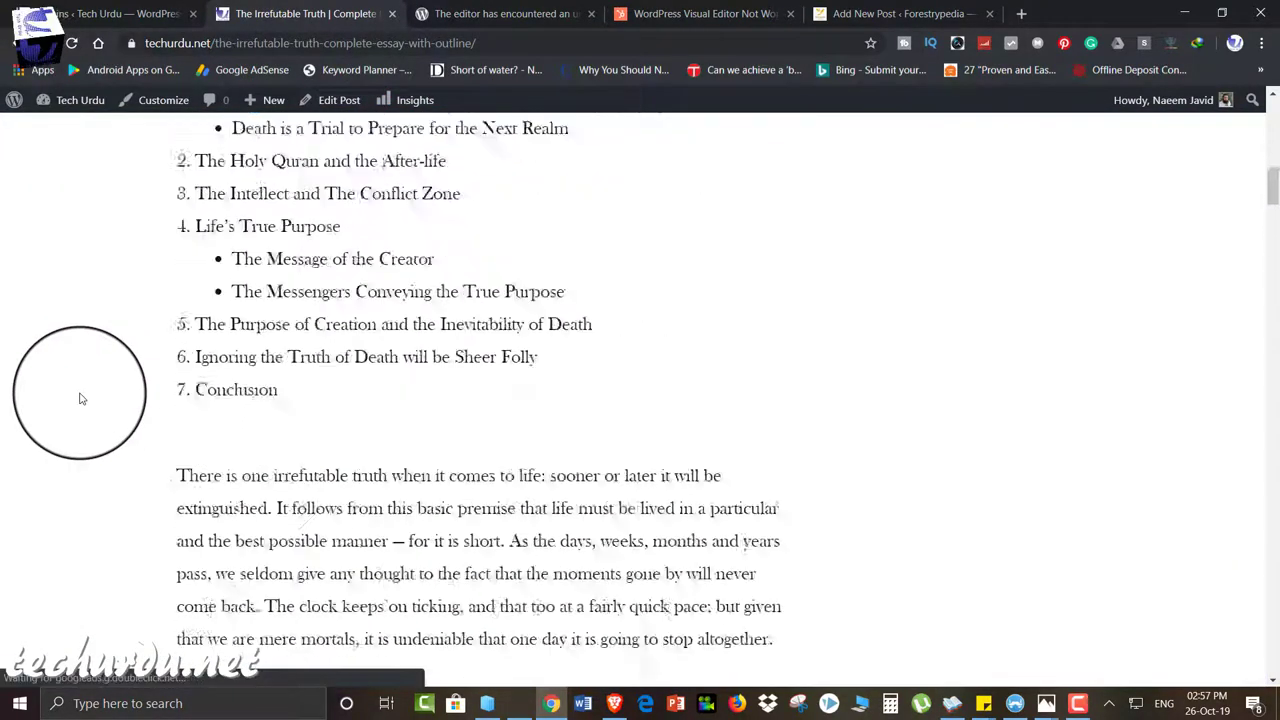
{"action": "scroll", "coordinate": [277, 357], "scroll_direction": "down", "scroll_amount": 5}
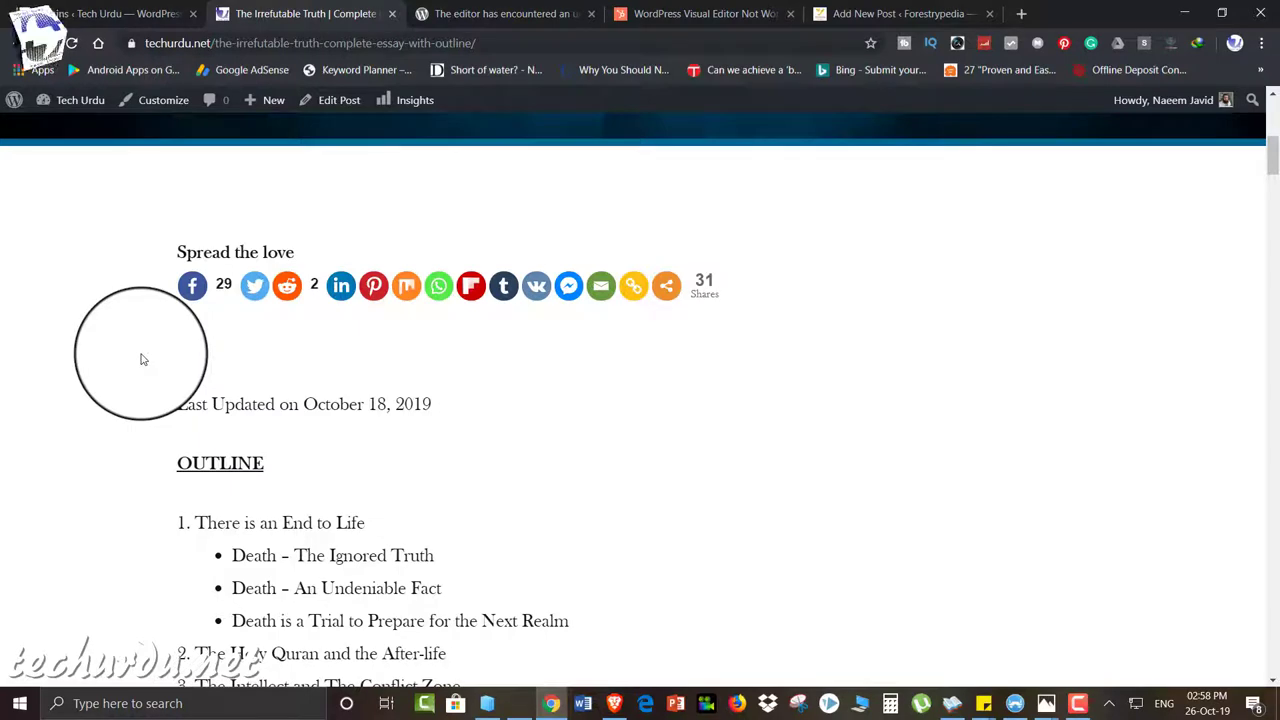
{"action": "key", "text": "F10"}
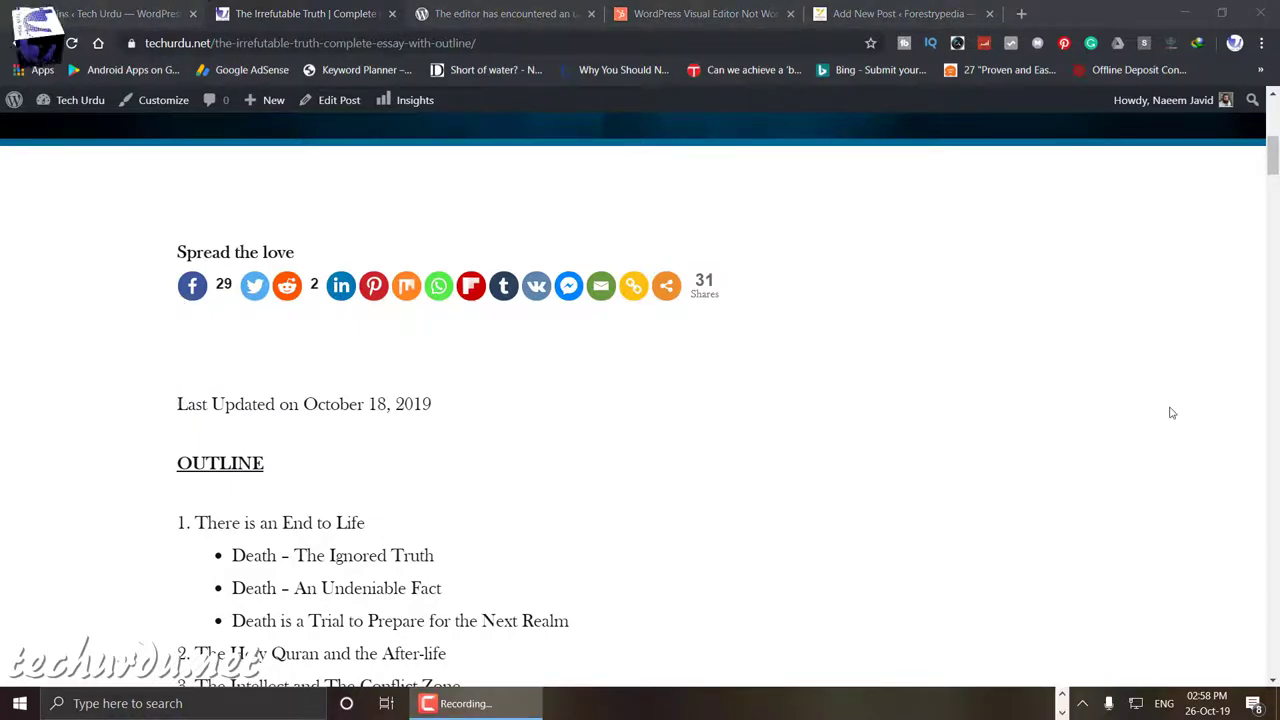